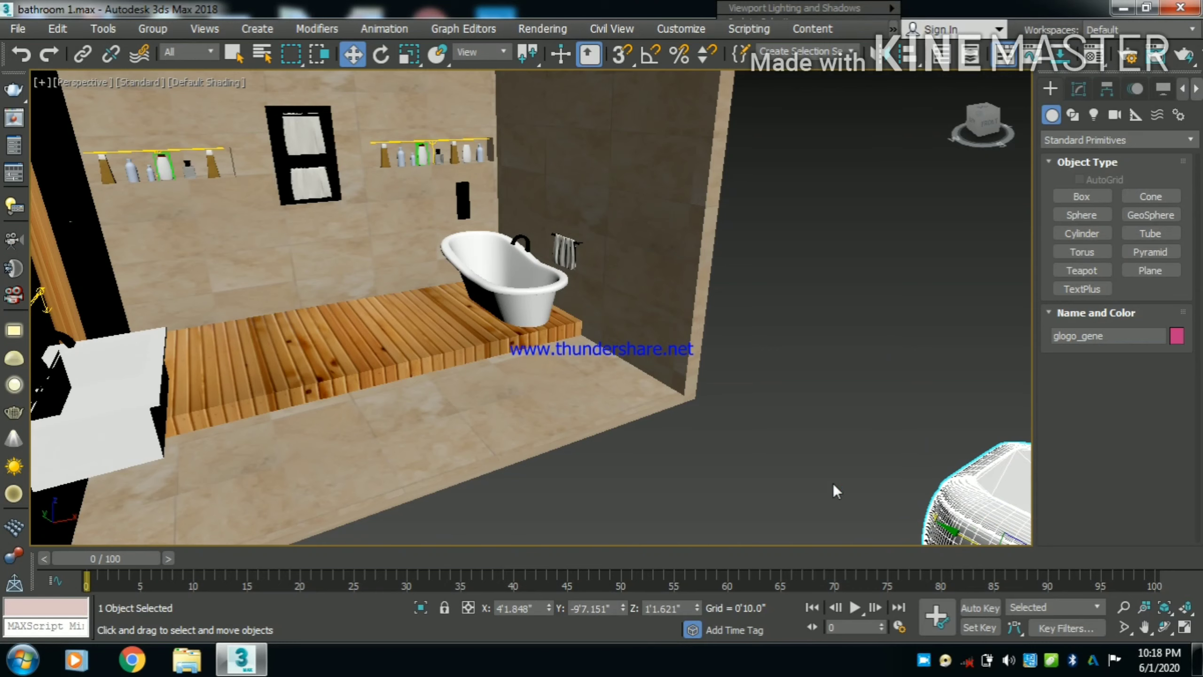
Move the freestanding bathtub off the wooden platform and out through the room's open side
scroll(709, 423, down, 4)
drag(834, 477, 912, 544)
click(560, 325)
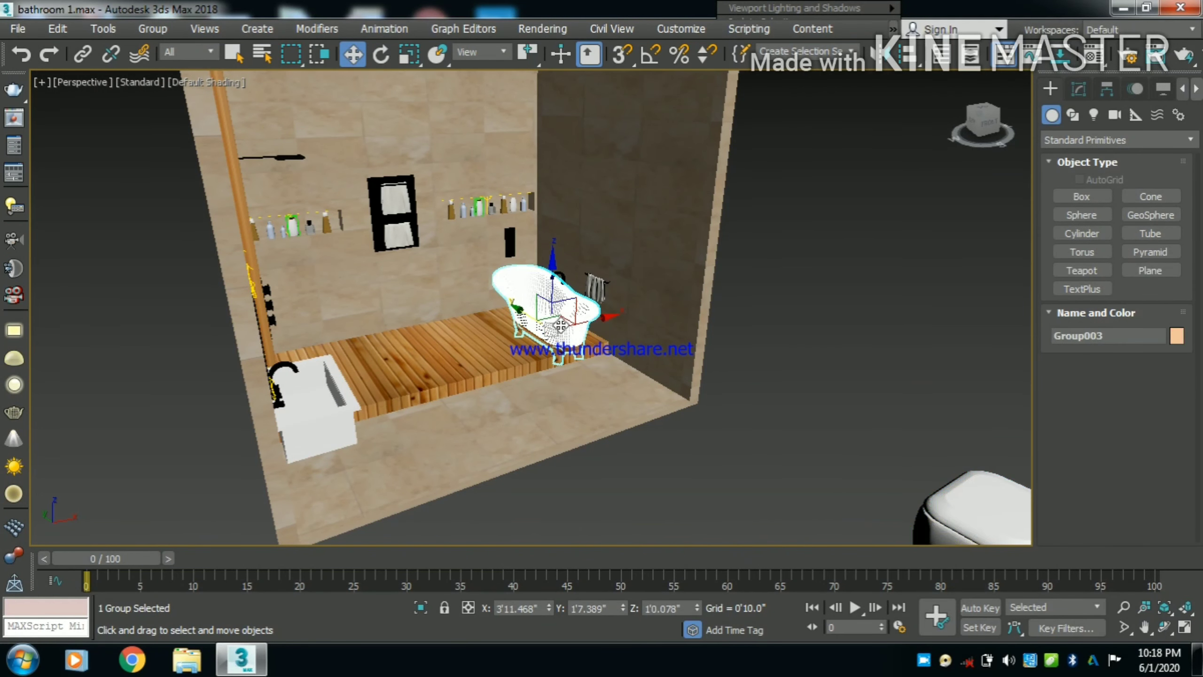
drag(515, 308, 765, 500)
Move the wooden platform out of the room along Y, to about Y -13'2", in front of the bathtub
click(529, 313)
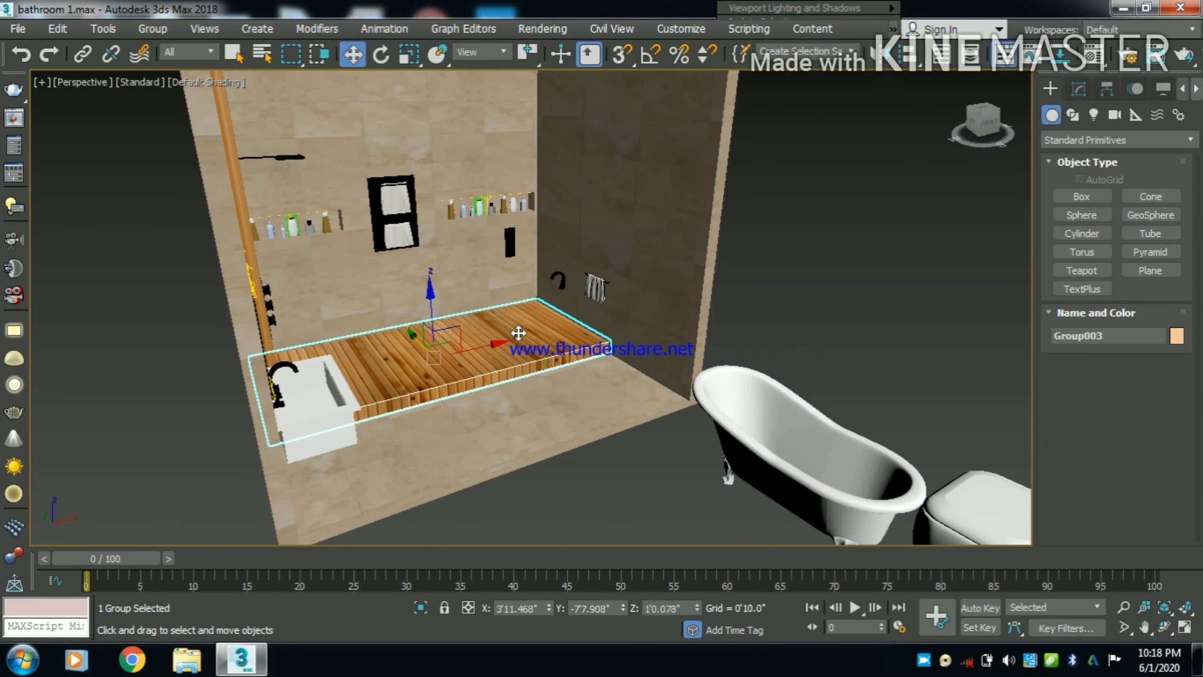
scroll(517, 333, down, 10)
drag(466, 321, 516, 389)
scroll(545, 363, up, 5)
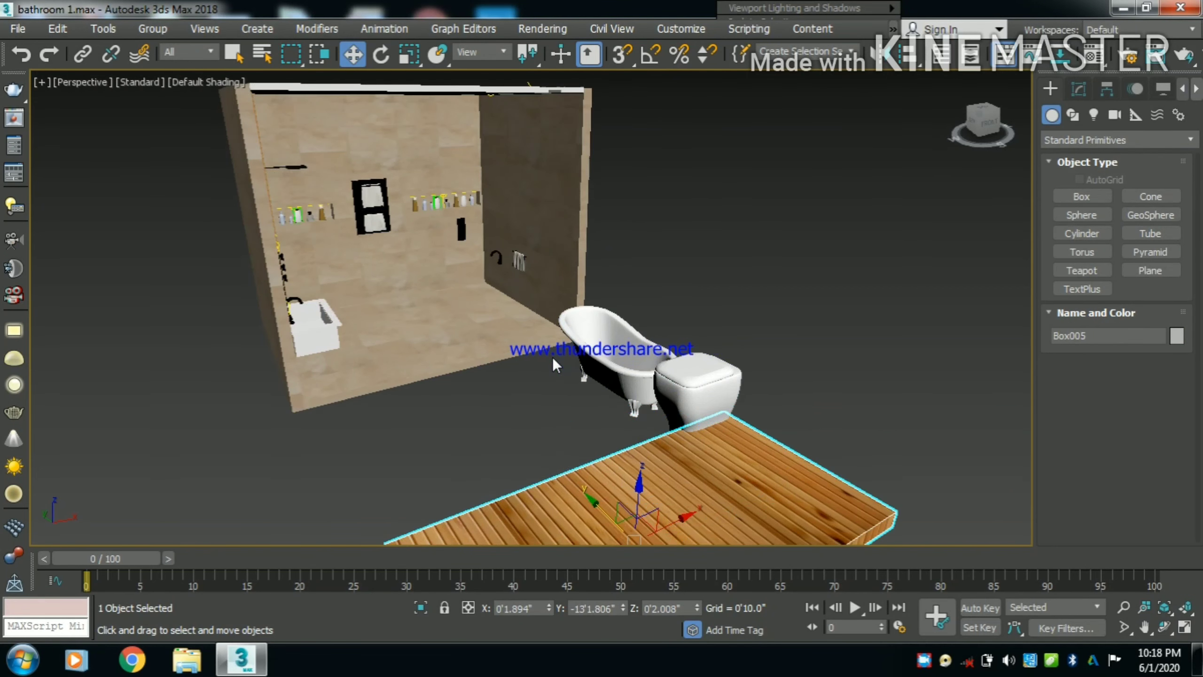
Shift the toilet along Y to about Y -13'11" and the bathtub to about Y -8'8", farther from the room
click(668, 380)
drag(668, 380, 777, 433)
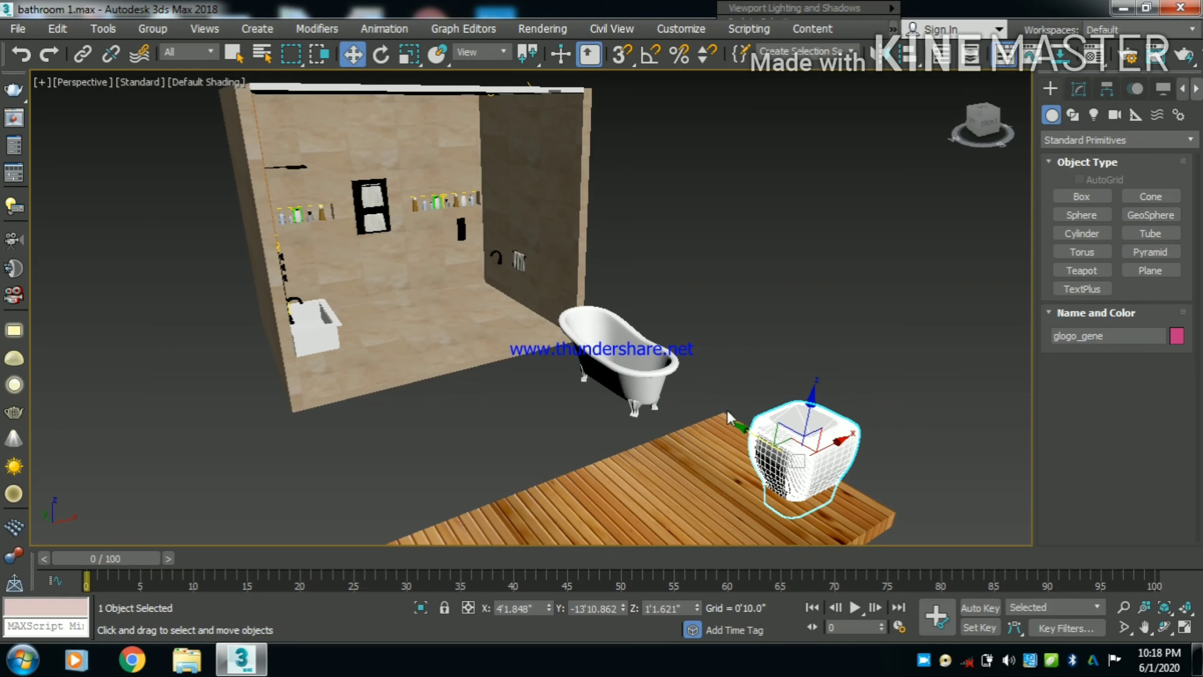
click(614, 349)
mouse_move(590, 361)
mouse_down()
mouse_move(589, 341)
mouse_move(589, 377)
mouse_move(592, 365)
mouse_up()
scroll(412, 246, up, 5)
scroll(367, 285, down, 5)
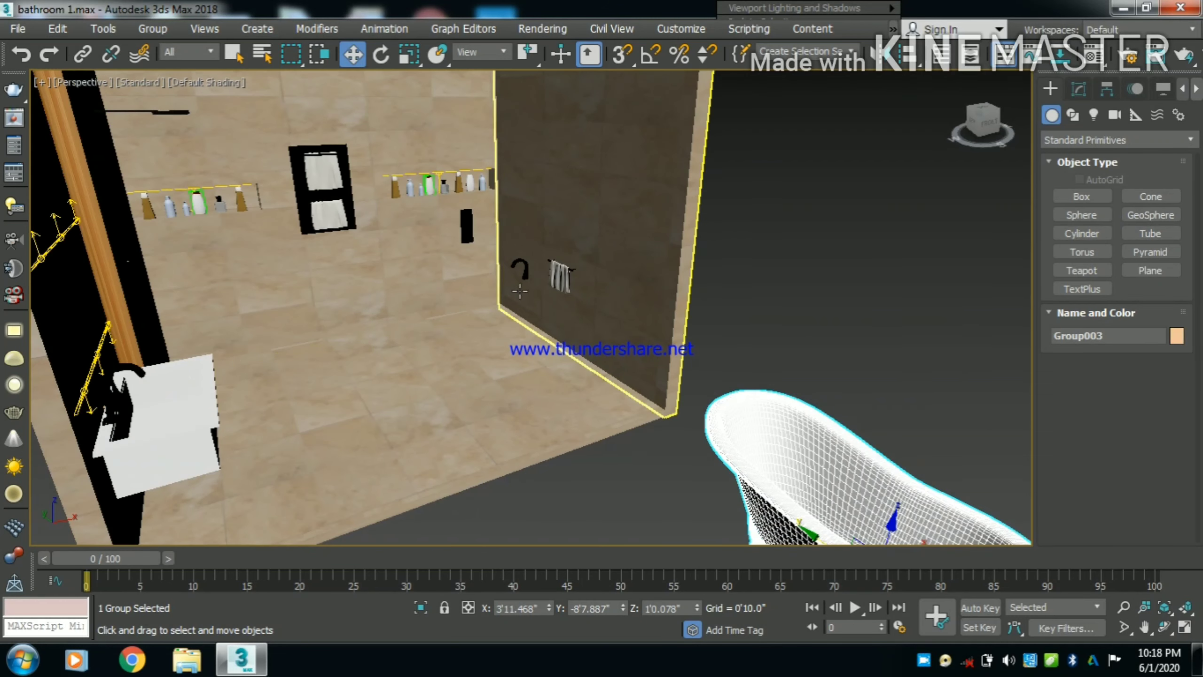
scroll(520, 255, up, 5)
scroll(520, 255, down, 5)
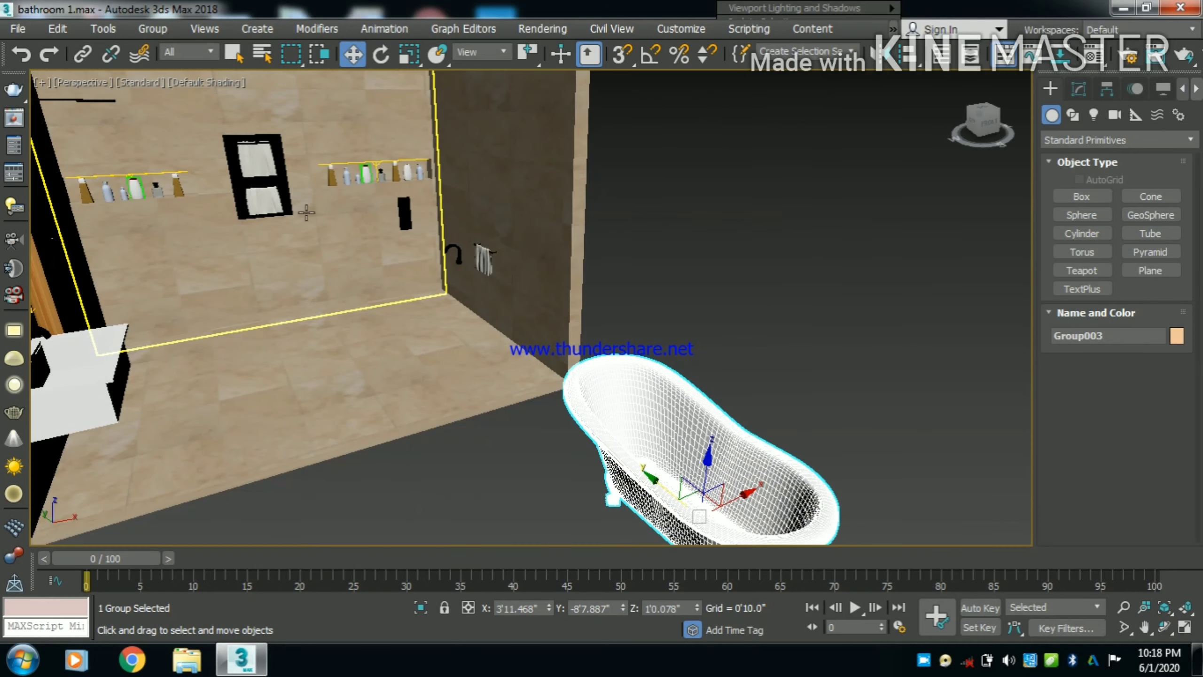
scroll(351, 318, up, 2)
scroll(352, 318, down, 3)
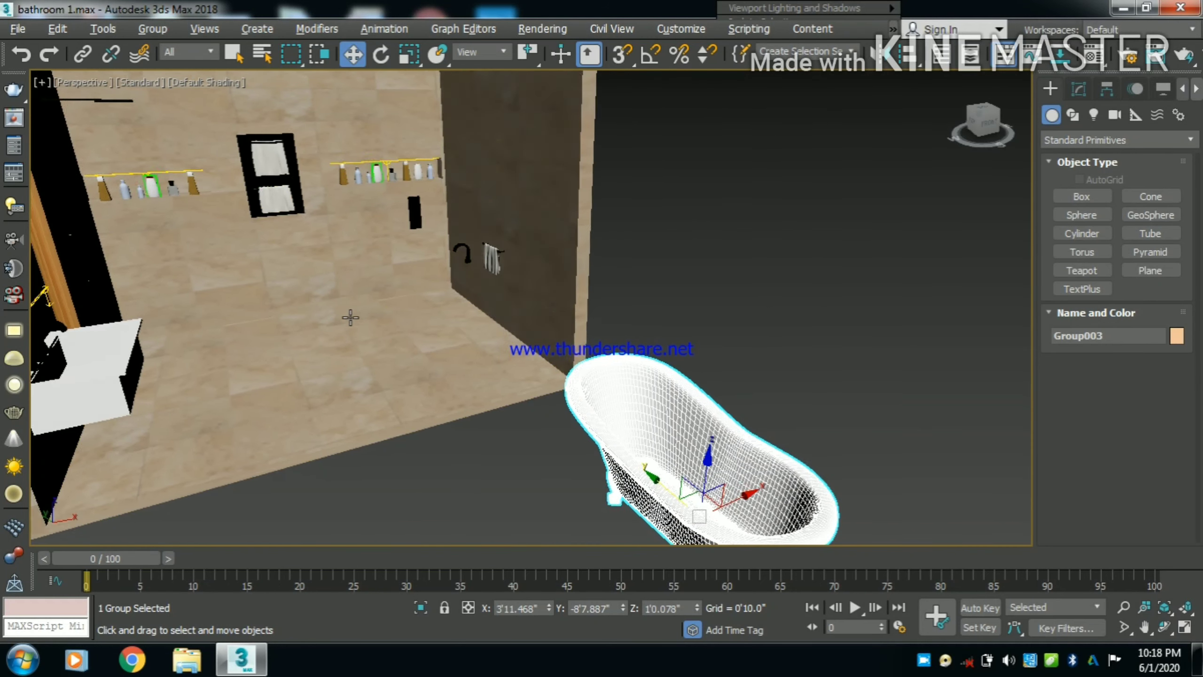
Select the washbasin together with its faucet, handles and their bases, and move them all out in front of the room
mouse_move(352, 318)
alt+middle_down()
mouse_move(279, 303)
mouse_move(260, 318)
mouse_move(360, 296)
alt+middle_up()
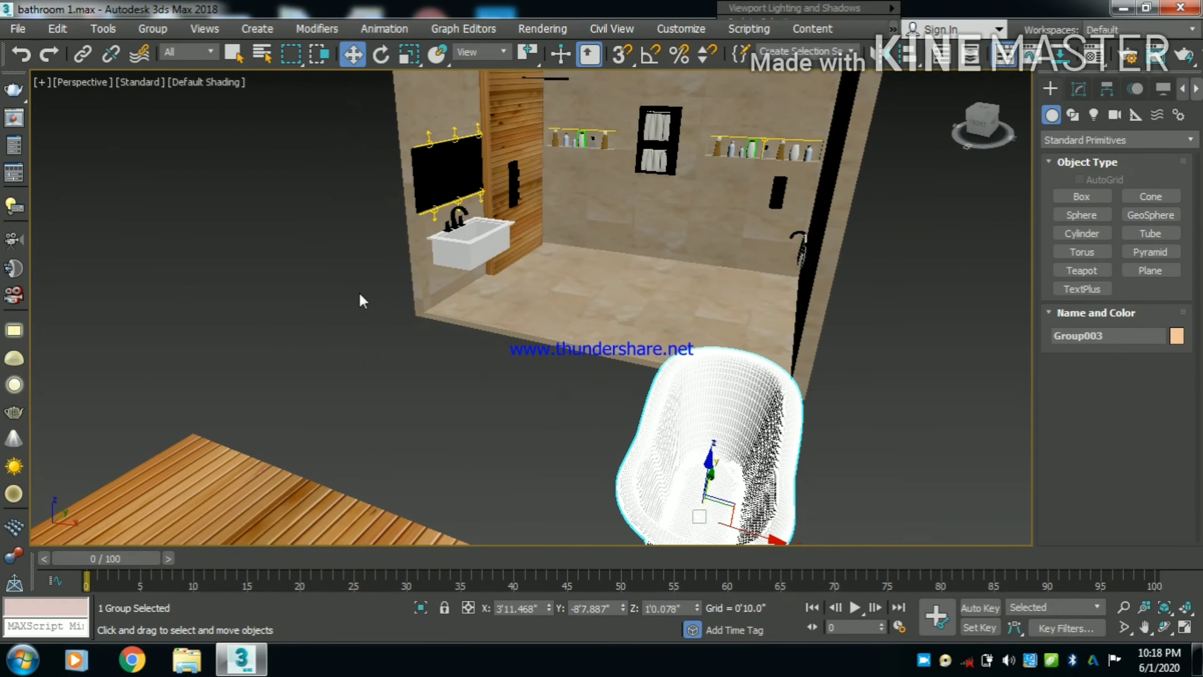
click(455, 247)
scroll(445, 242, up, 6)
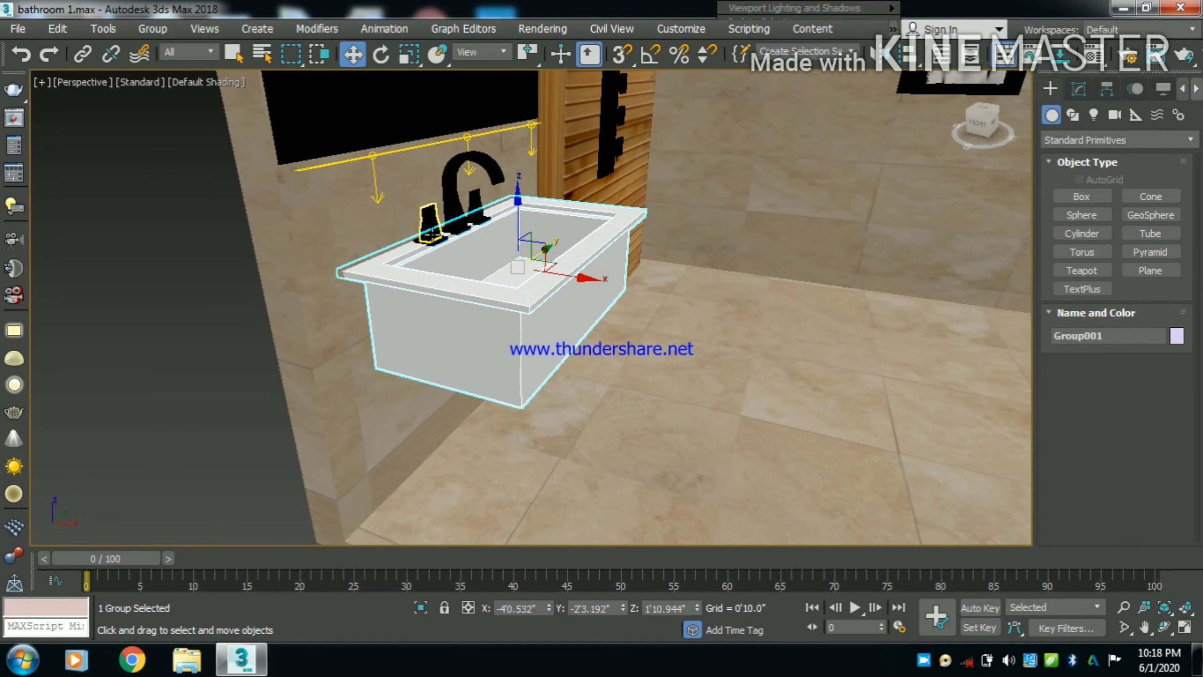
ctrl+click(432, 233)
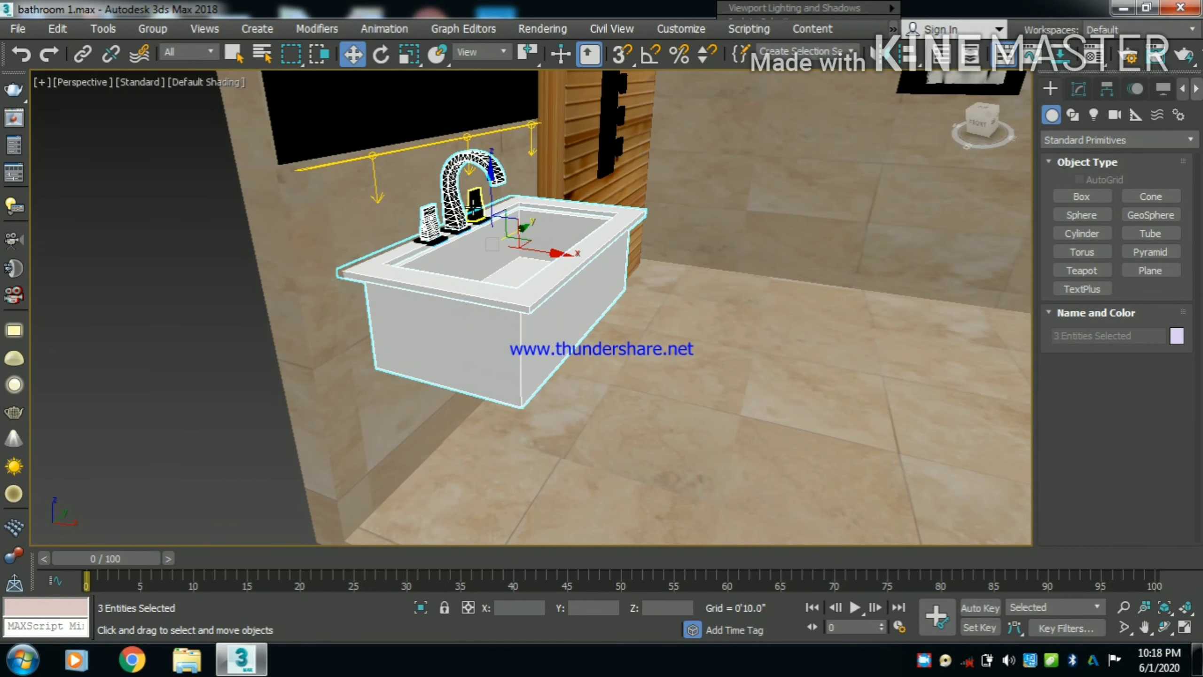
ctrl+click(472, 227)
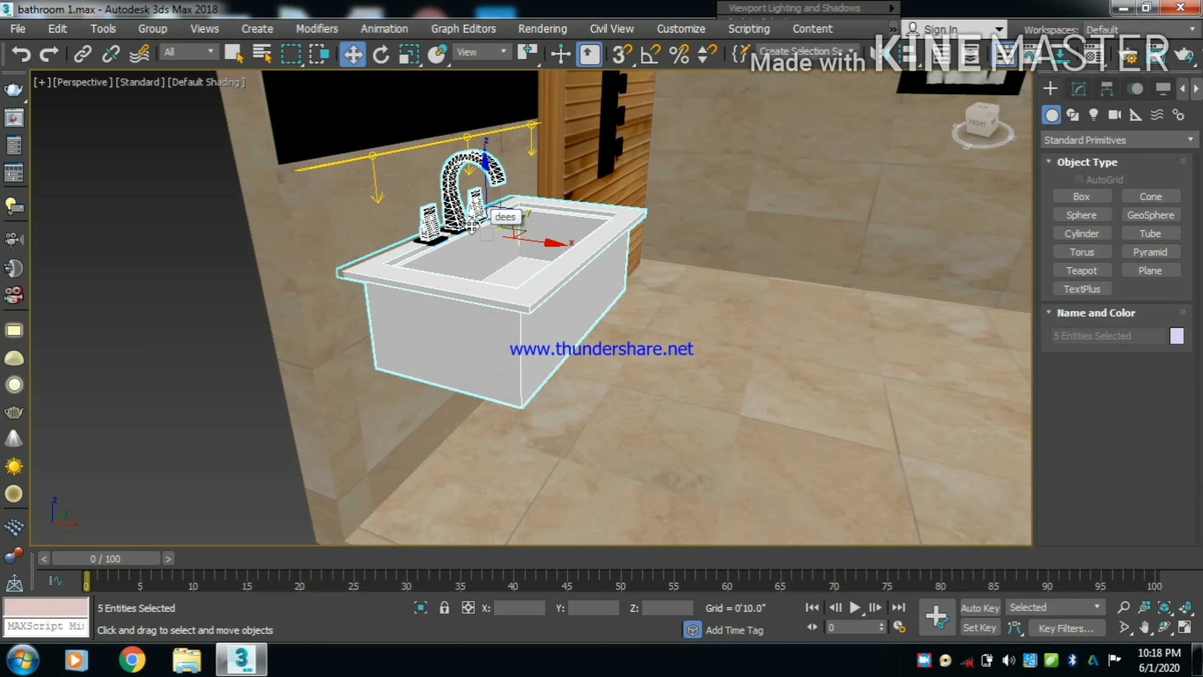
ctrl+click(434, 242)
ctrl+click(454, 235)
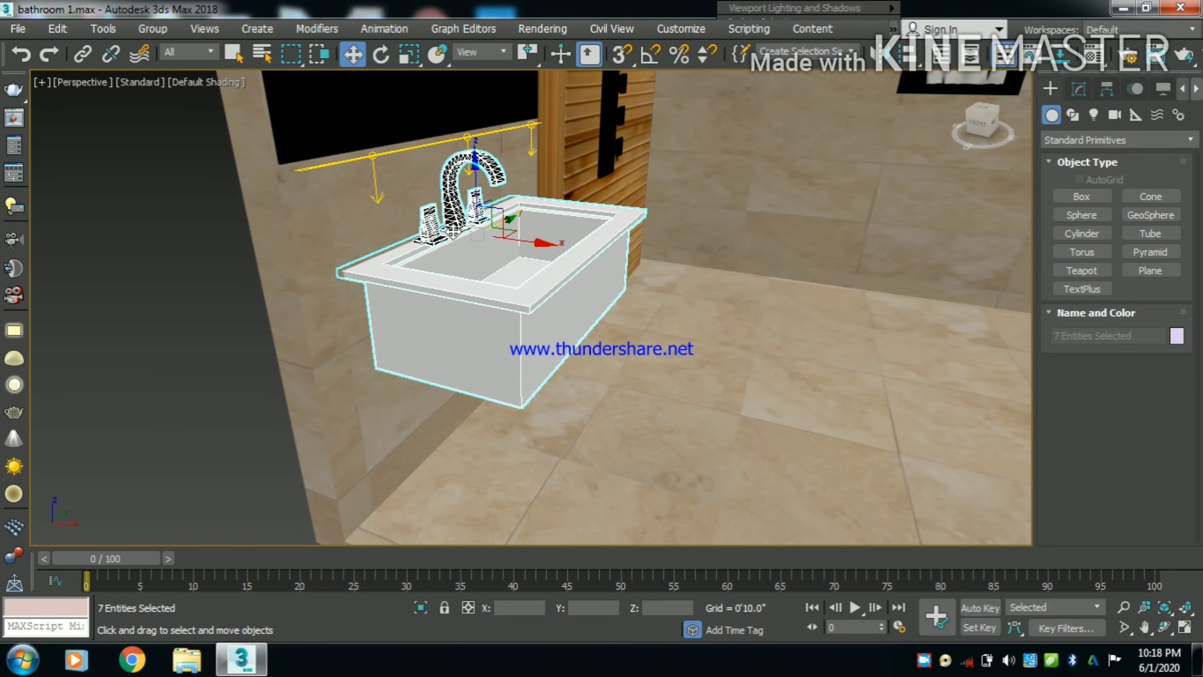
scroll(476, 245, down, 5)
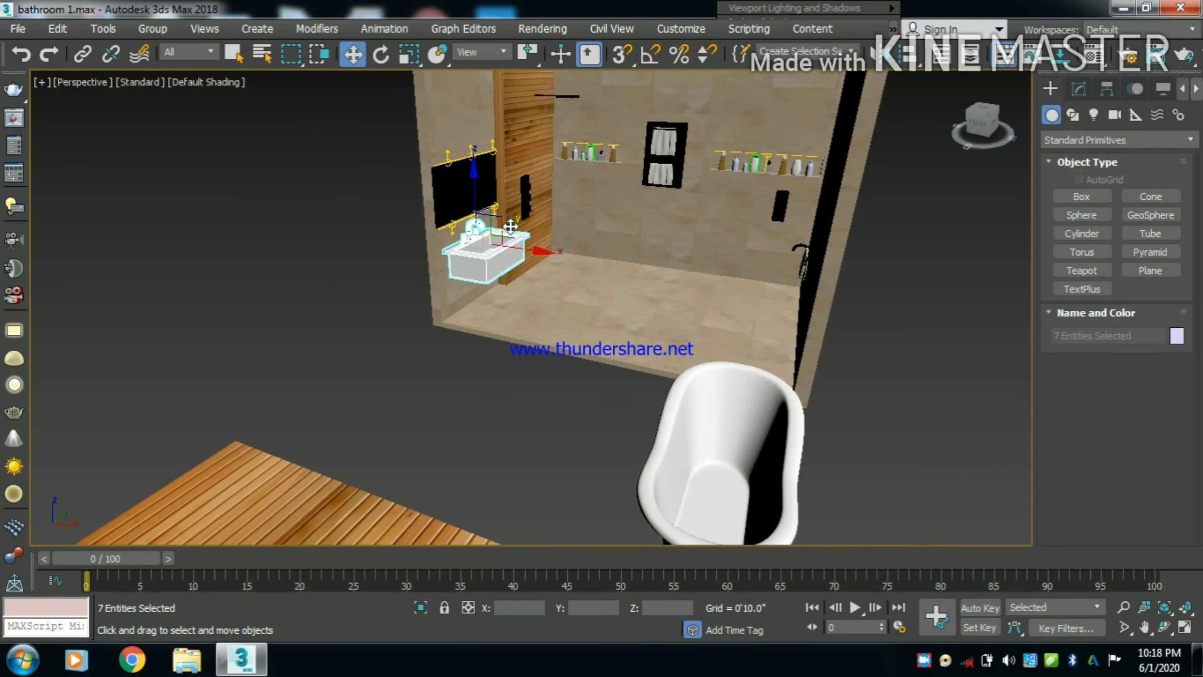
drag(510, 225, 335, 352)
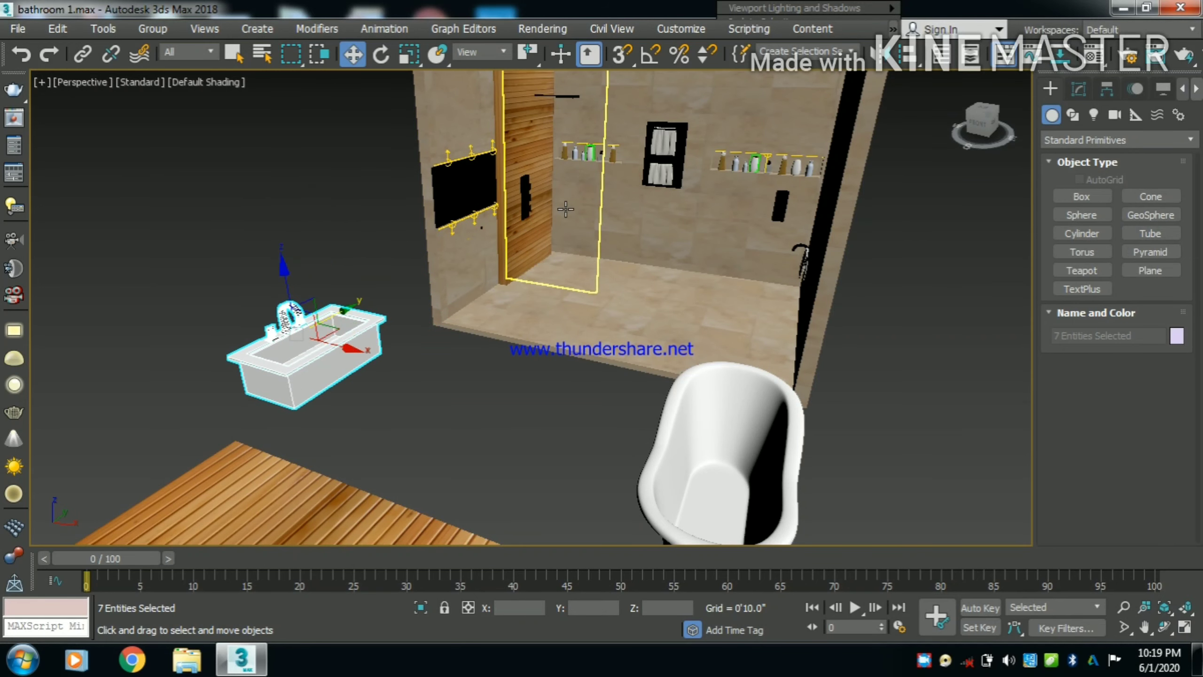
Group the back wall's black towel cabinet with its two towels and move the group outside, beside the room
scroll(561, 201, down, 5)
alt+middle_drag(561, 201, 545, 224)
scroll(544, 224, up, 5)
click(567, 226)
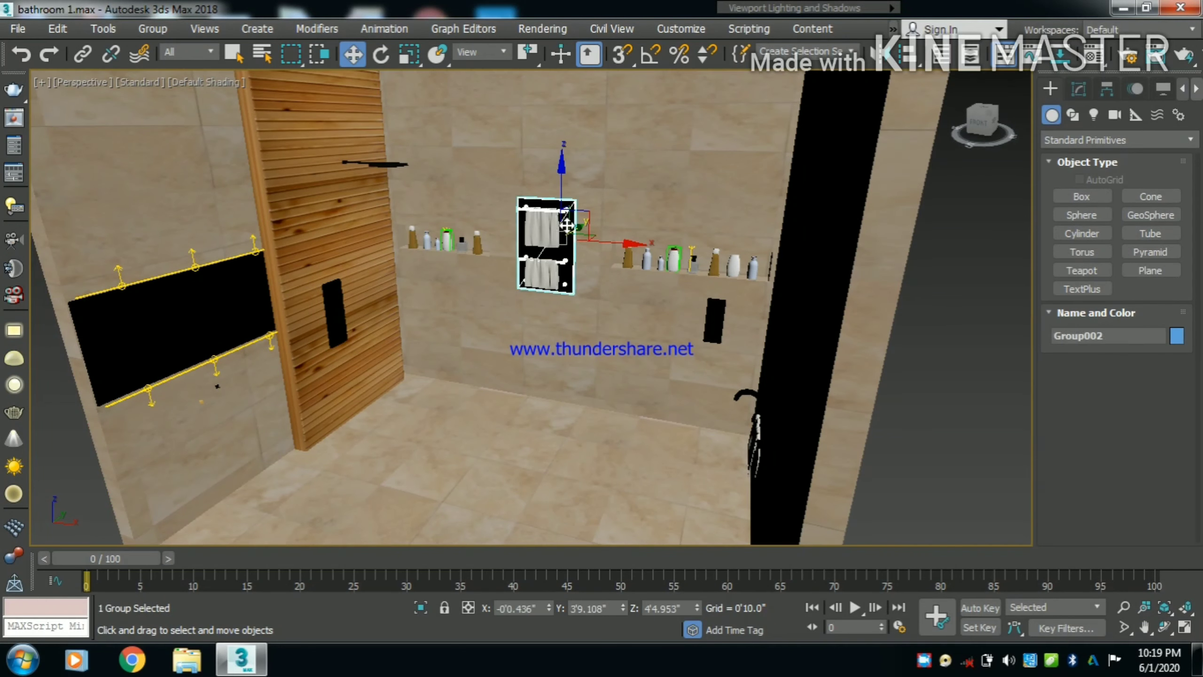
ctrl+click(544, 231)
ctrl+click(541, 277)
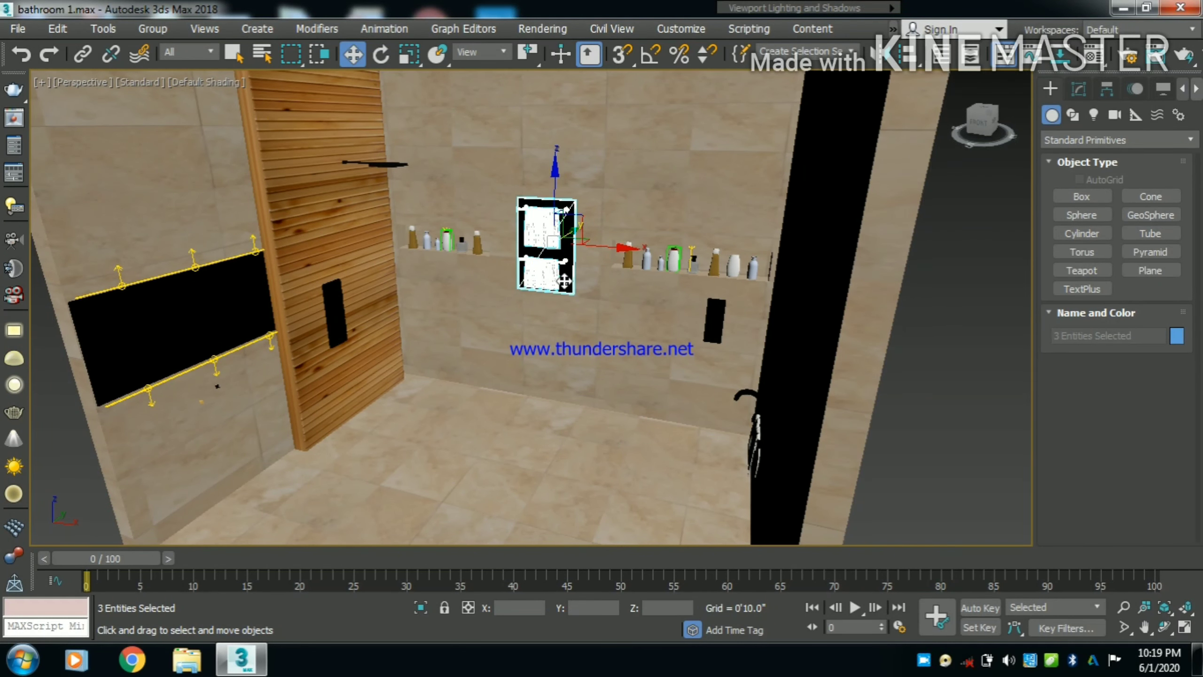
scroll(564, 281, down, 8)
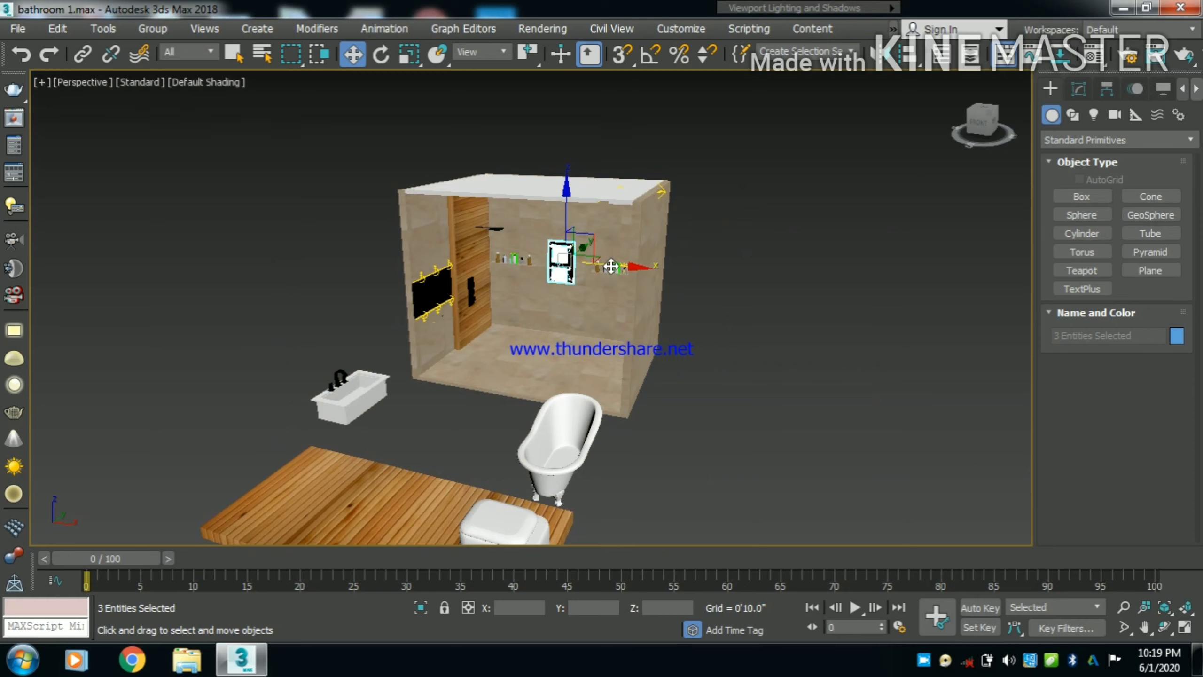
click(153, 29)
click(163, 53)
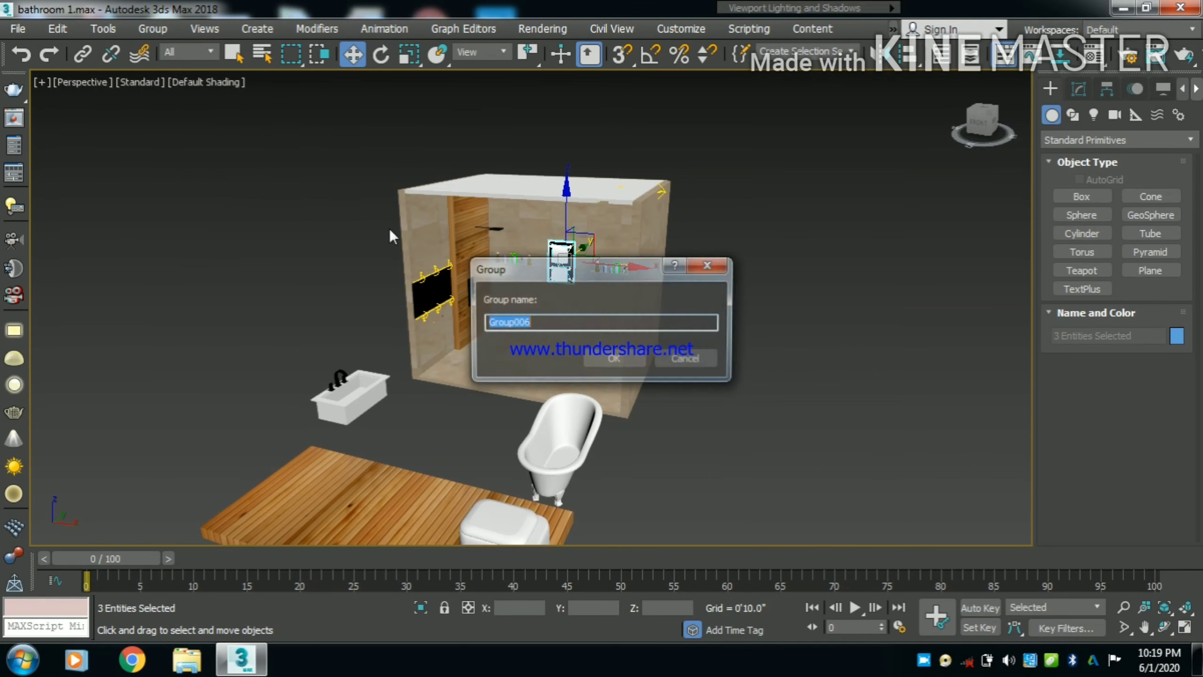
click(612, 361)
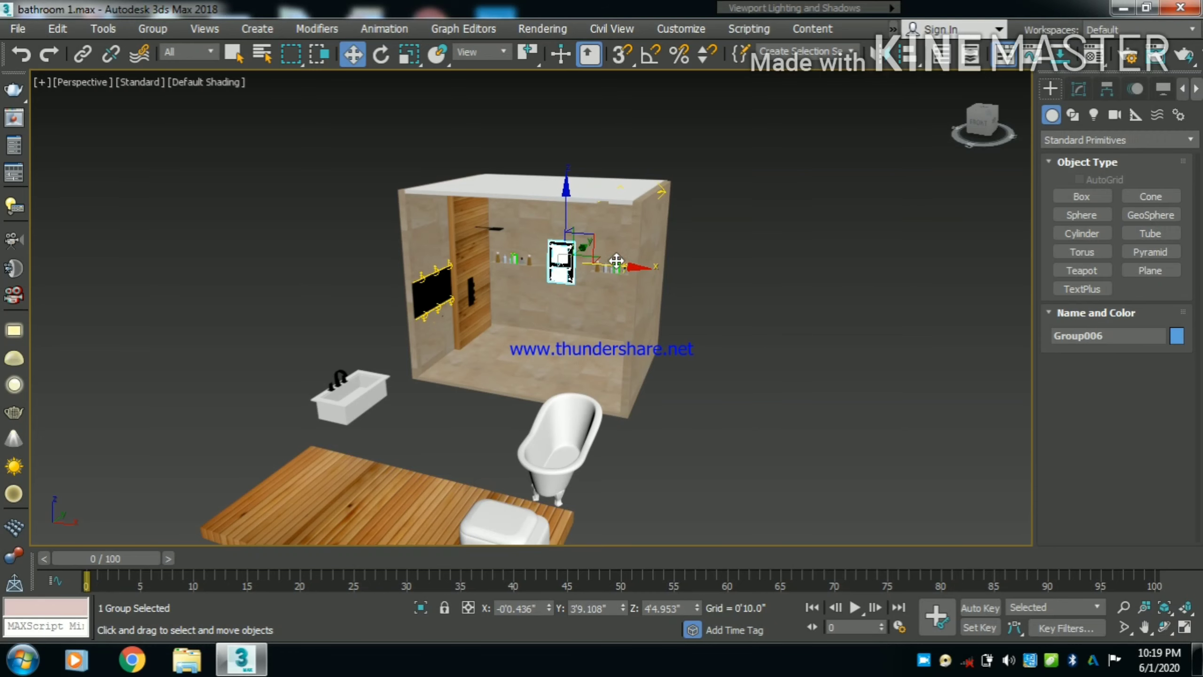
drag(619, 267, 819, 317)
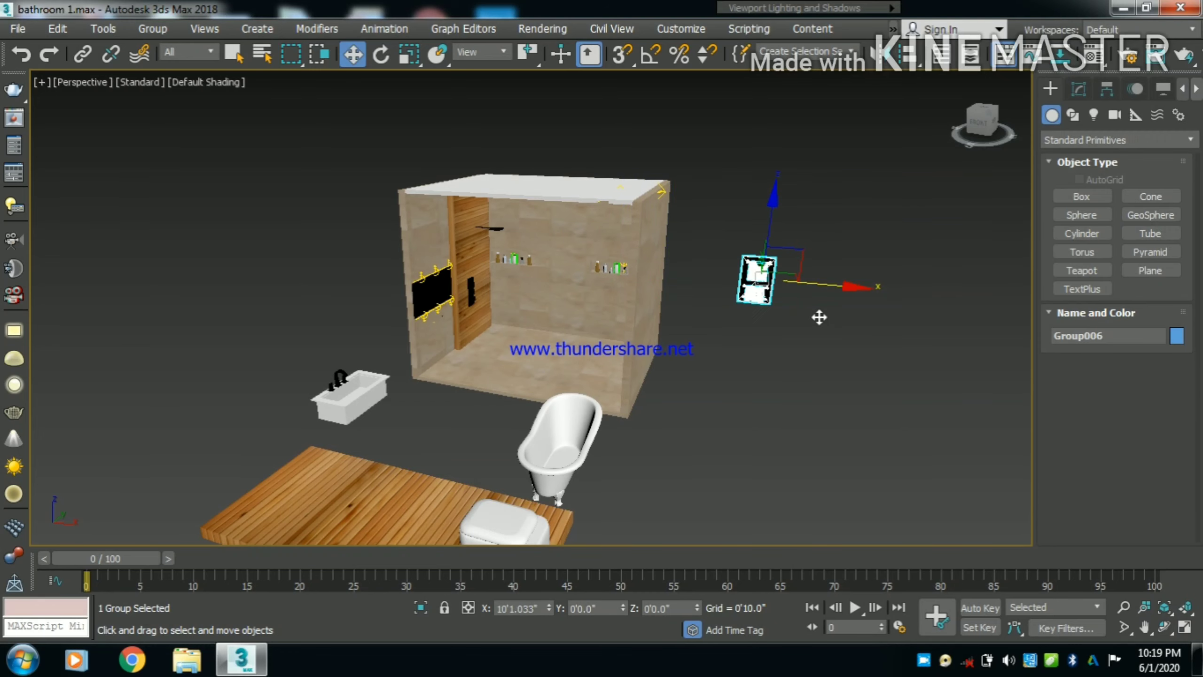
click(834, 458)
Select the side wall's towel rail and hanging towel together and move them out of the room beside the bathtub
scroll(505, 261, up, 5)
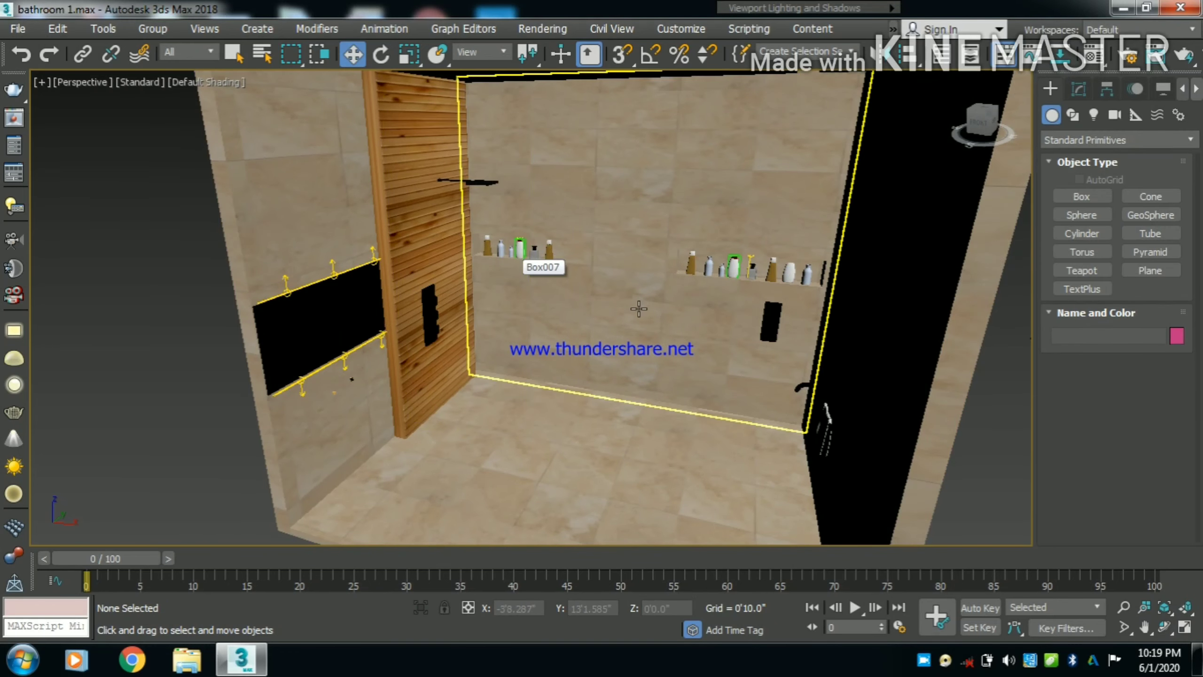
alt+middle_drag(635, 338, 794, 330)
scroll(794, 329, up, 5)
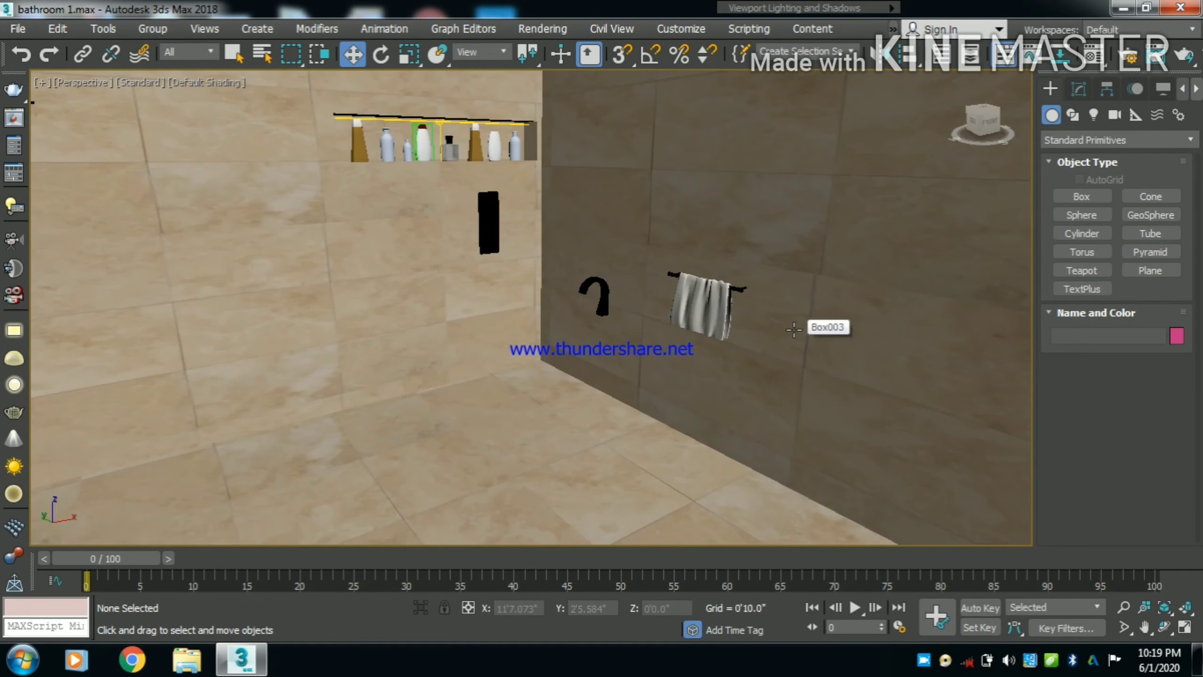
click(741, 293)
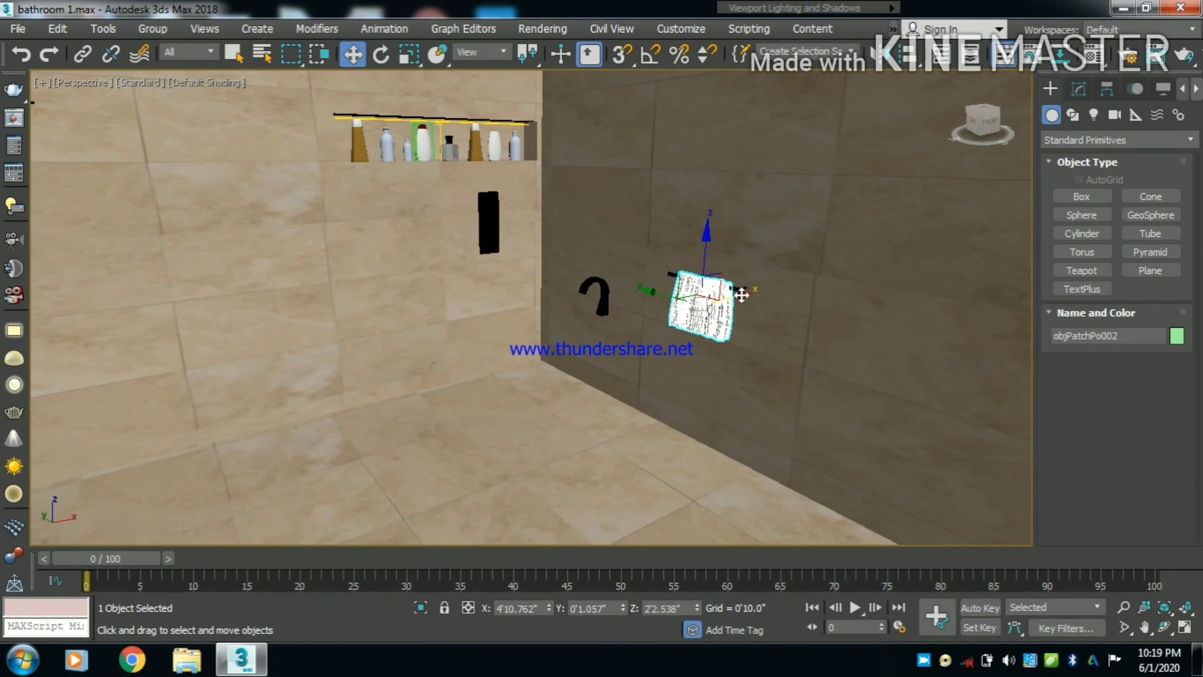
ctrl+click(739, 290)
scroll(754, 299, down, 5)
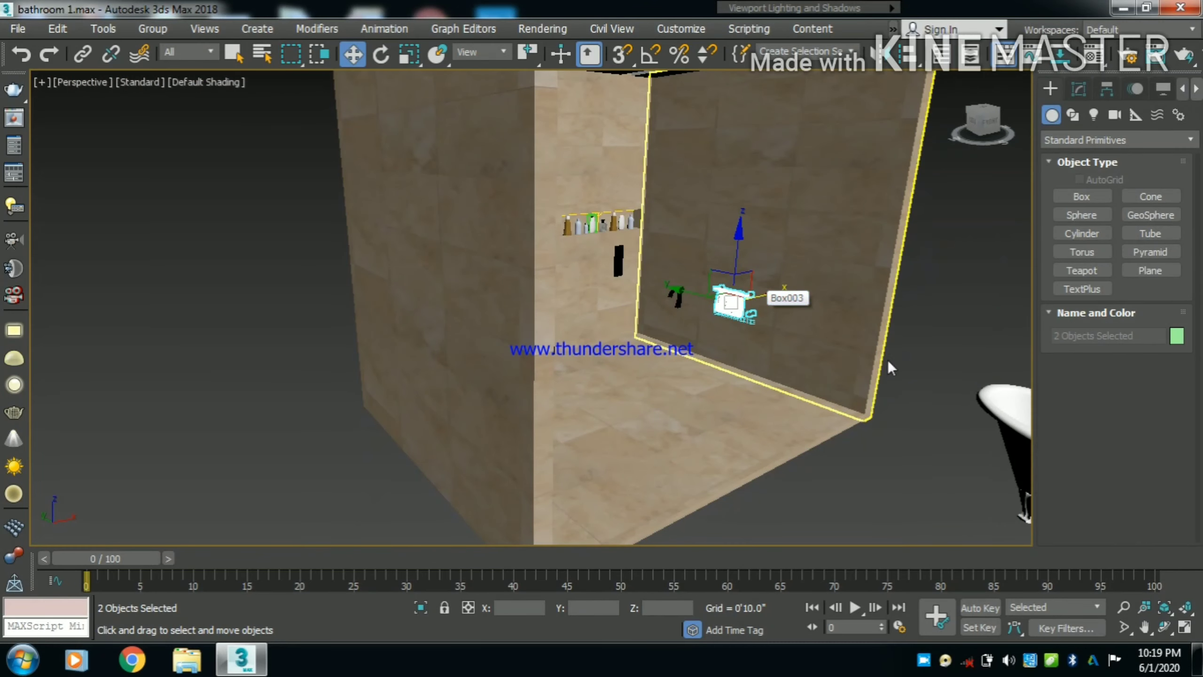
scroll(748, 317, down, 4)
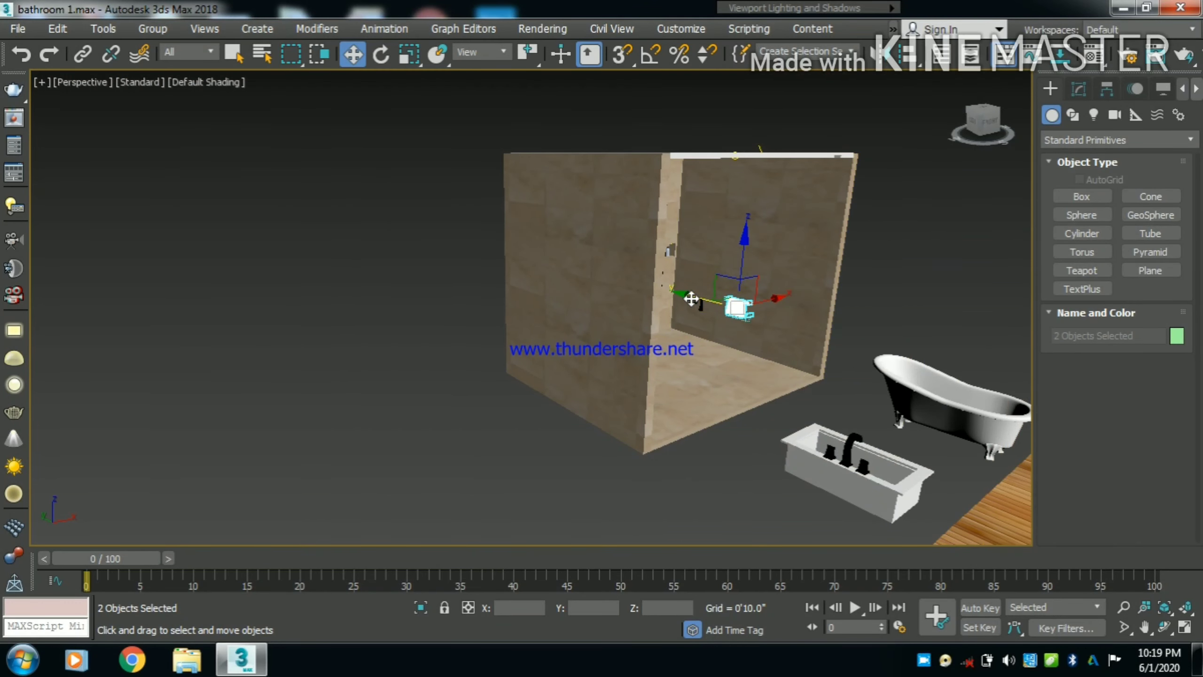
drag(695, 295, 954, 406)
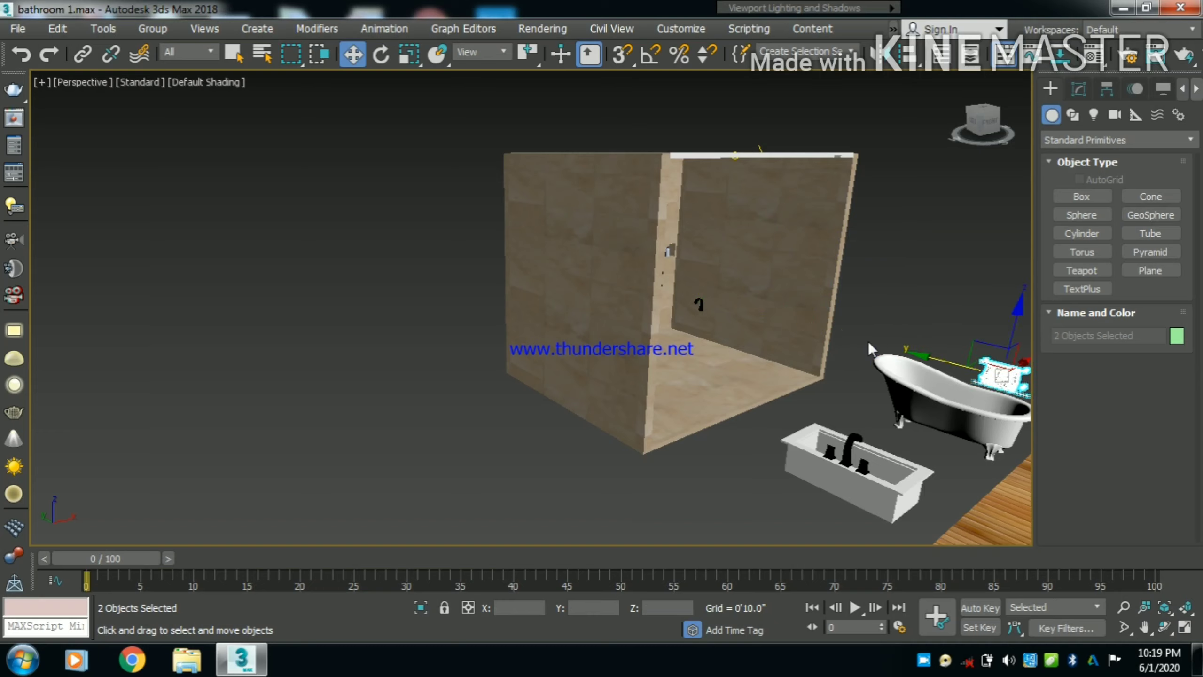
click(878, 325)
Examine the emptied room and the arrangement of the fixtures placed outside it
alt+middle_drag(874, 318, 787, 310)
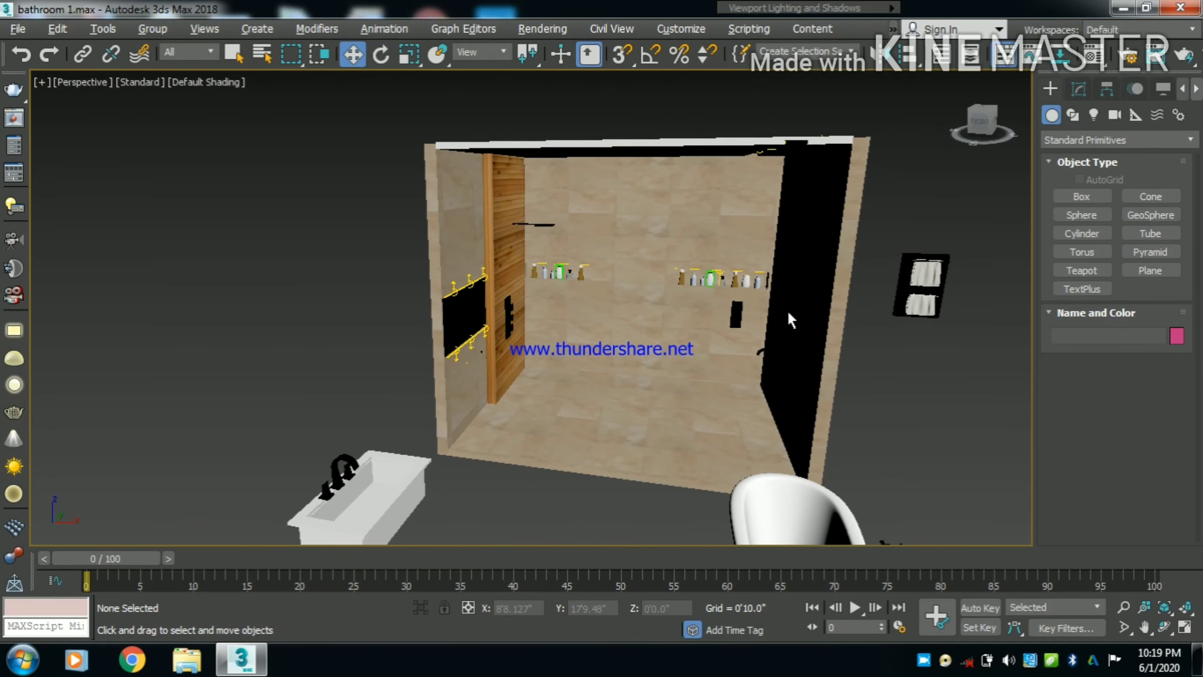
scroll(788, 310, down, 3)
alt+middle_drag(676, 385, 688, 450)
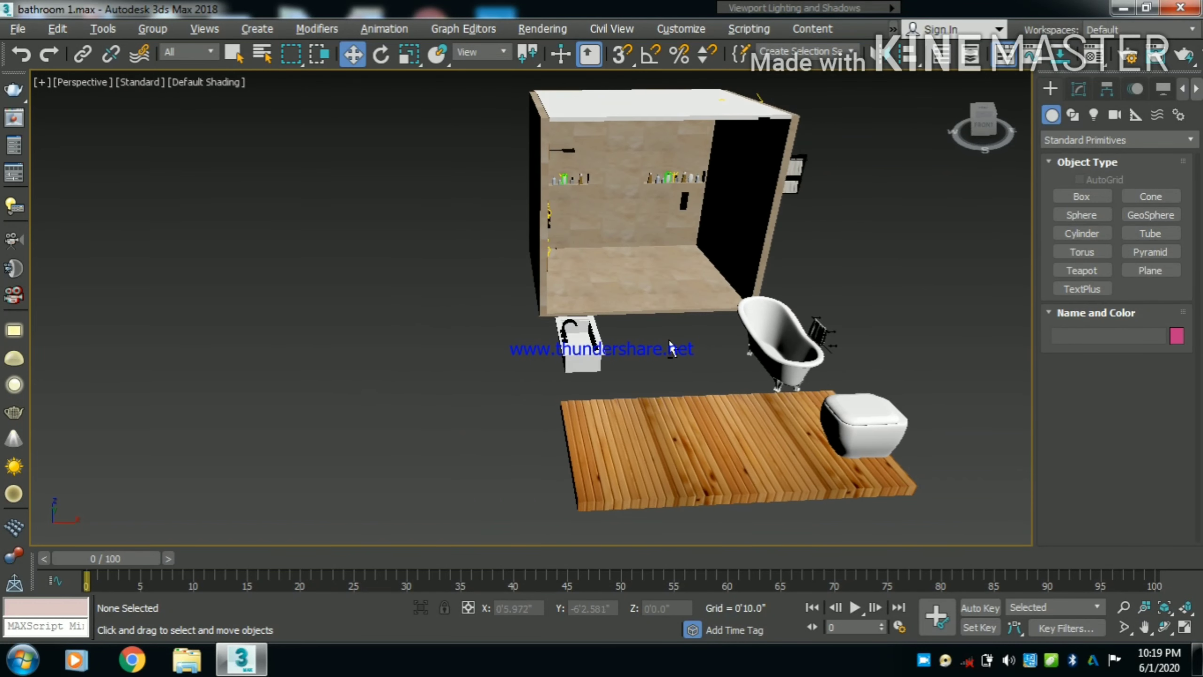
scroll(688, 466, up, 3)
alt+middle_drag(620, 412, 668, 350)
middle_drag(668, 350, 602, 545)
mouse_move(628, 408)
alt+middle_down()
mouse_move(618, 410)
mouse_move(629, 408)
alt+middle_up()
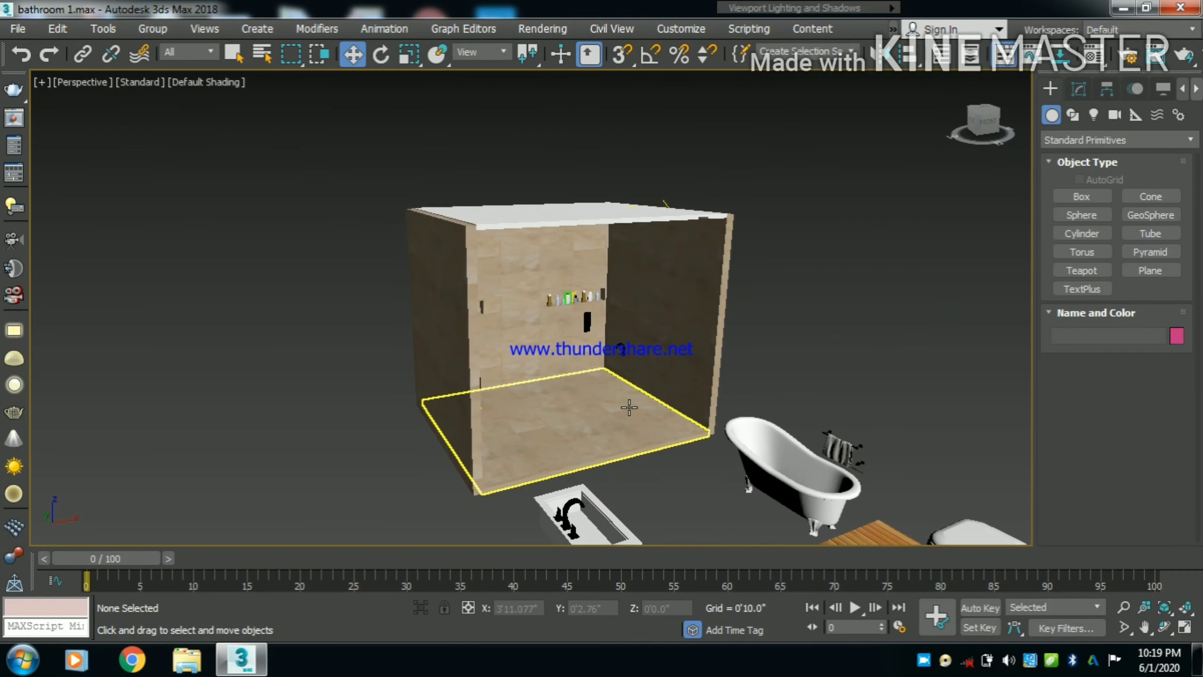
scroll(644, 434, up, 3)
scroll(646, 432, down, 8)
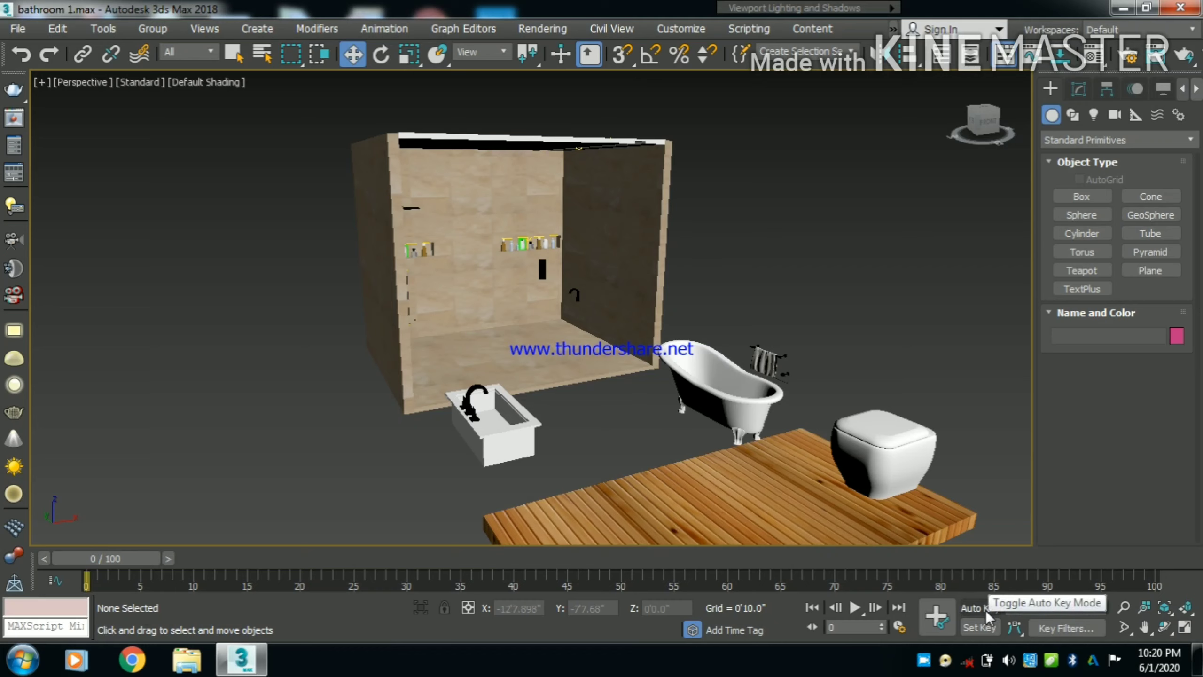
Turn on Auto Key animation recording and set the current frame to 10
click(985, 609)
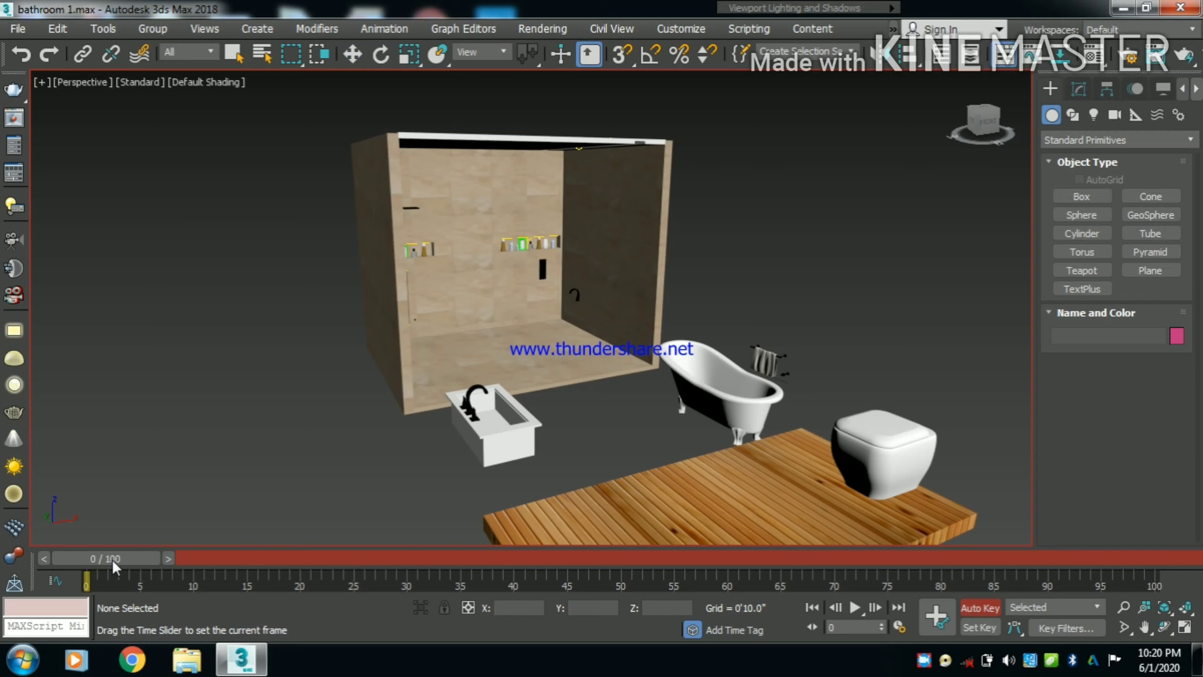
drag(112, 560, 208, 566)
key(w)
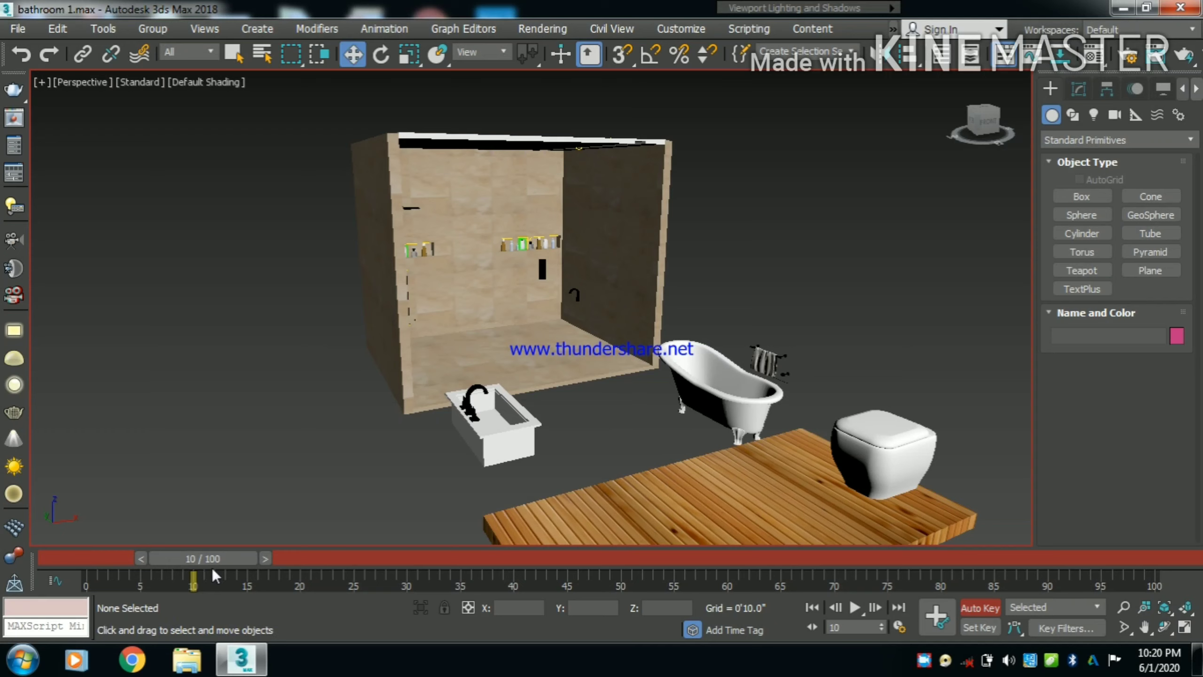
Animate the wooden platform back into the room against the rear wall at frame 10, at about Y 2'1"
click(733, 412)
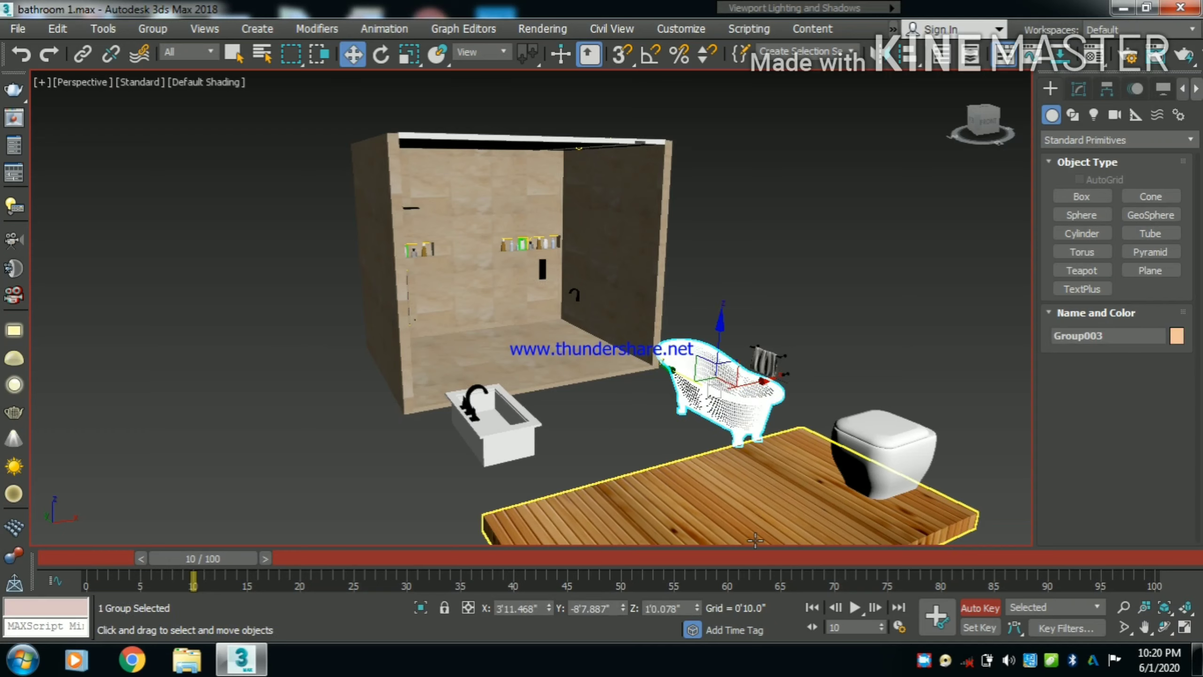
click(753, 523)
drag(686, 495, 449, 355)
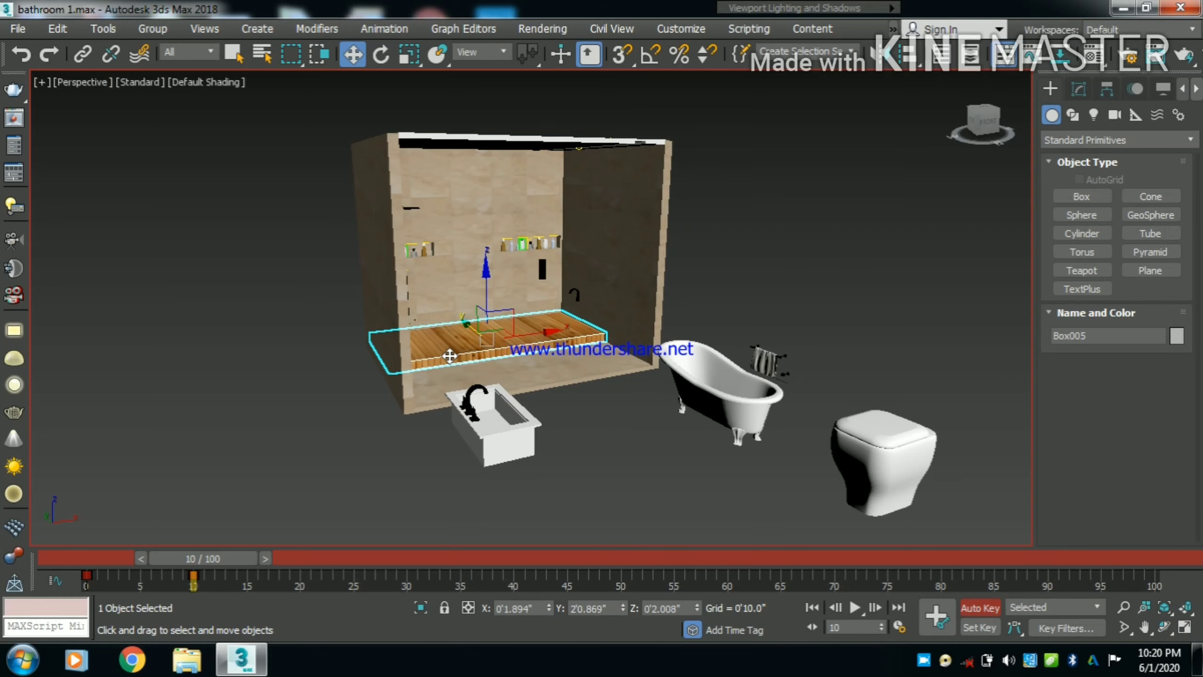
key(z)
alt+middle_drag(684, 340, 635, 376)
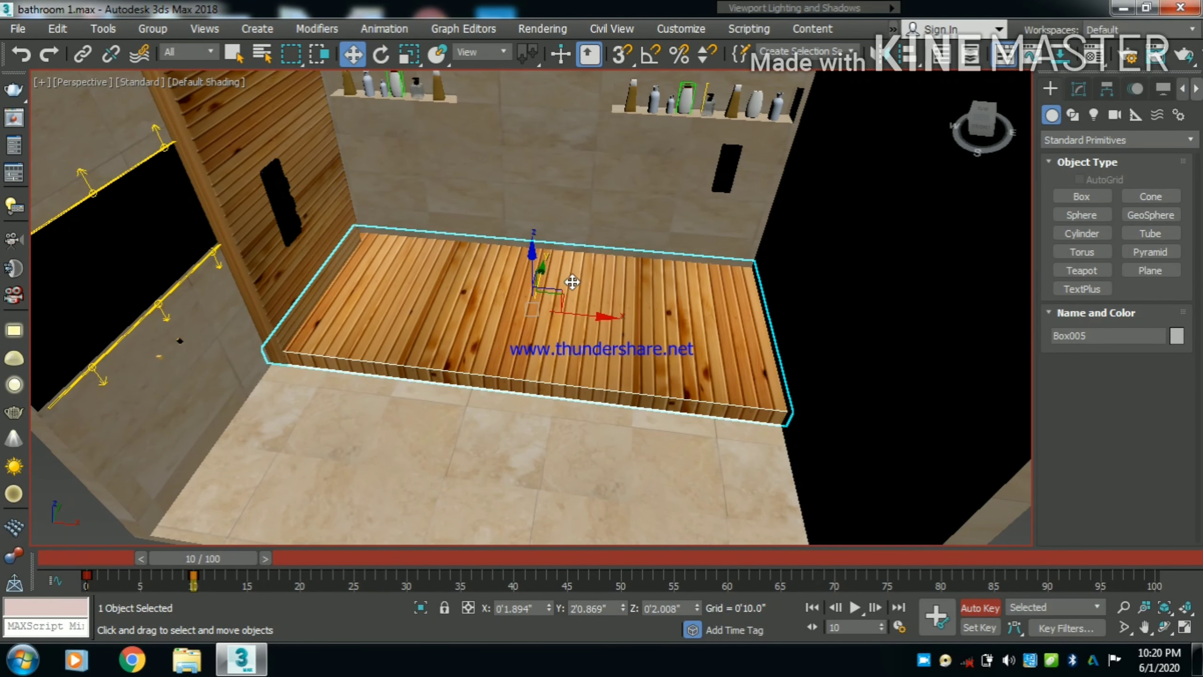
Pull the wooden platform slightly away from the rear wall at frame 10, to about Y 1'8.8"
alt+middle_drag(573, 282, 556, 296)
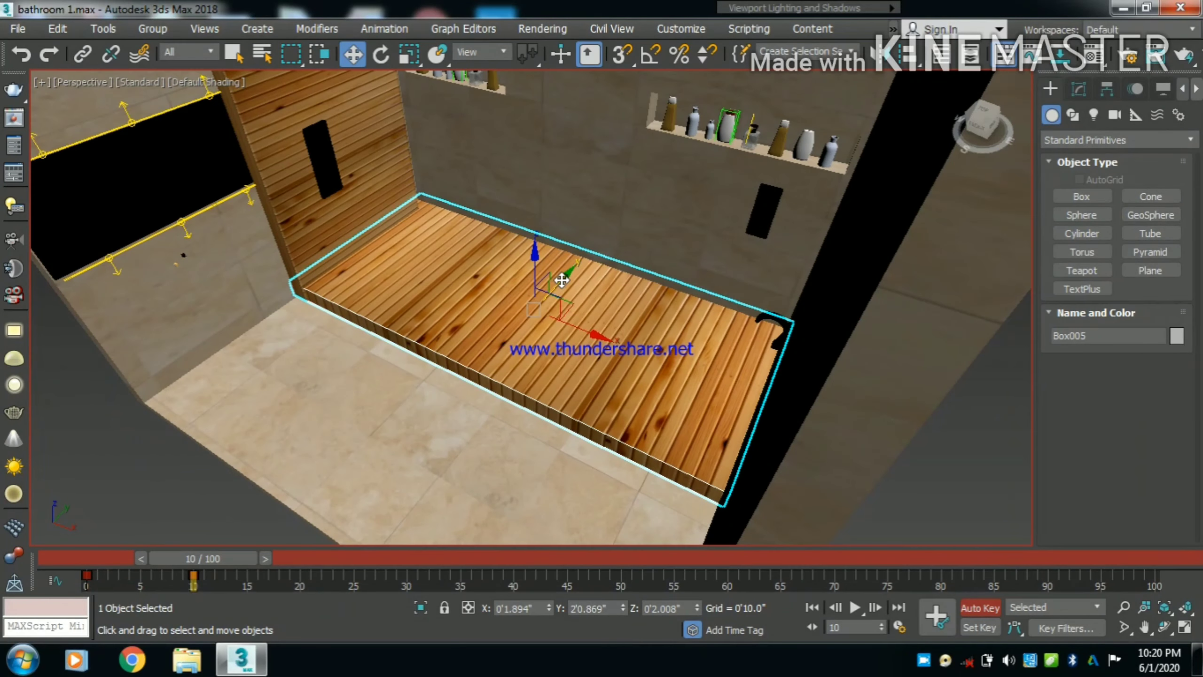
drag(562, 280, 546, 285)
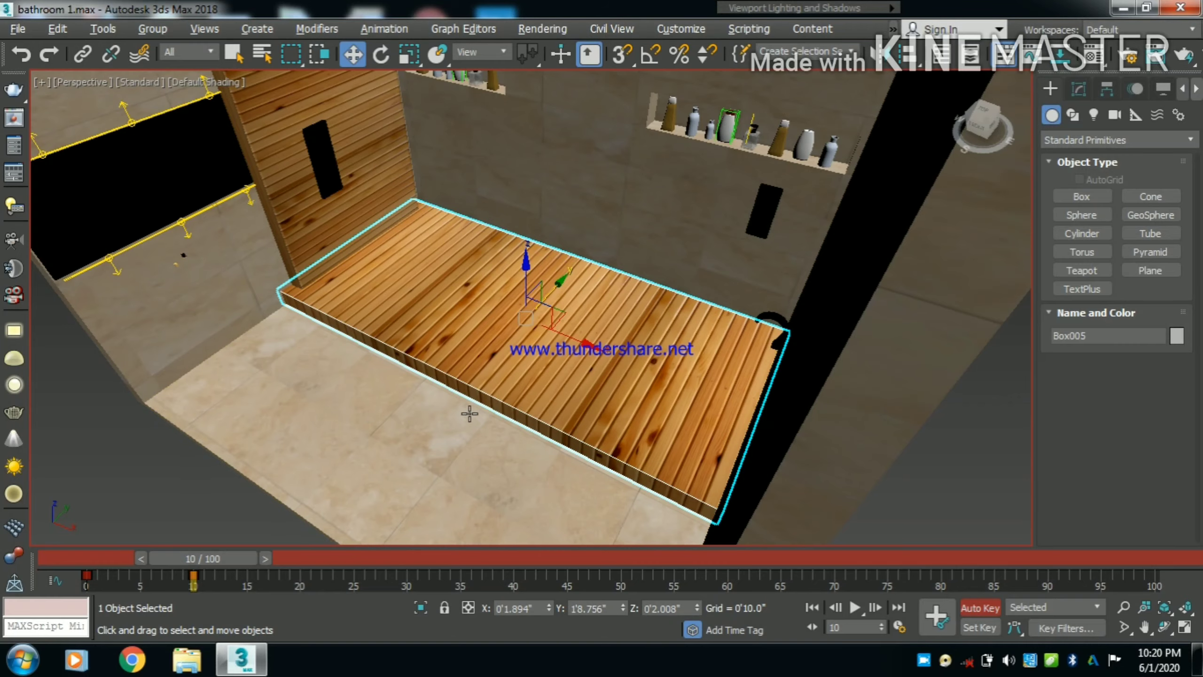
alt+middle_drag(470, 414, 566, 389)
At frame 20, move the bathtub along Y back into the room onto the wooden platform, at about Y 1'7.9"
scroll(568, 388, down, 3)
middle_drag(702, 402, 625, 336)
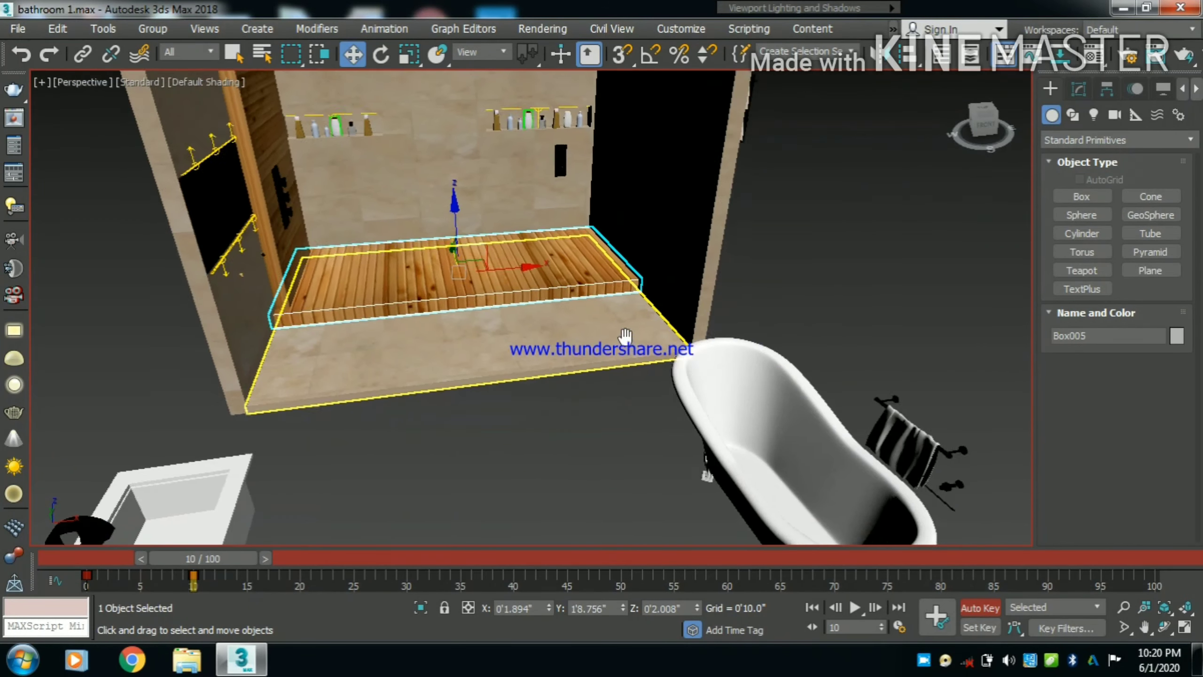
scroll(587, 331, down, 5)
alt+middle_drag(553, 328, 596, 343)
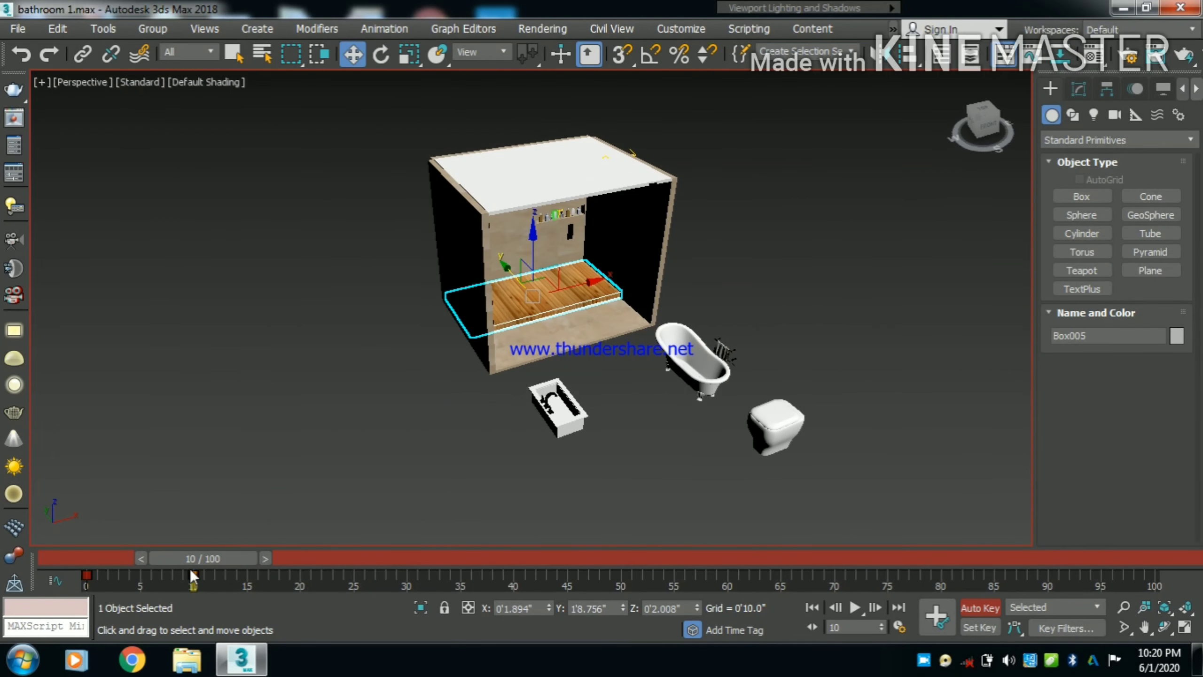
drag(201, 560, 311, 583)
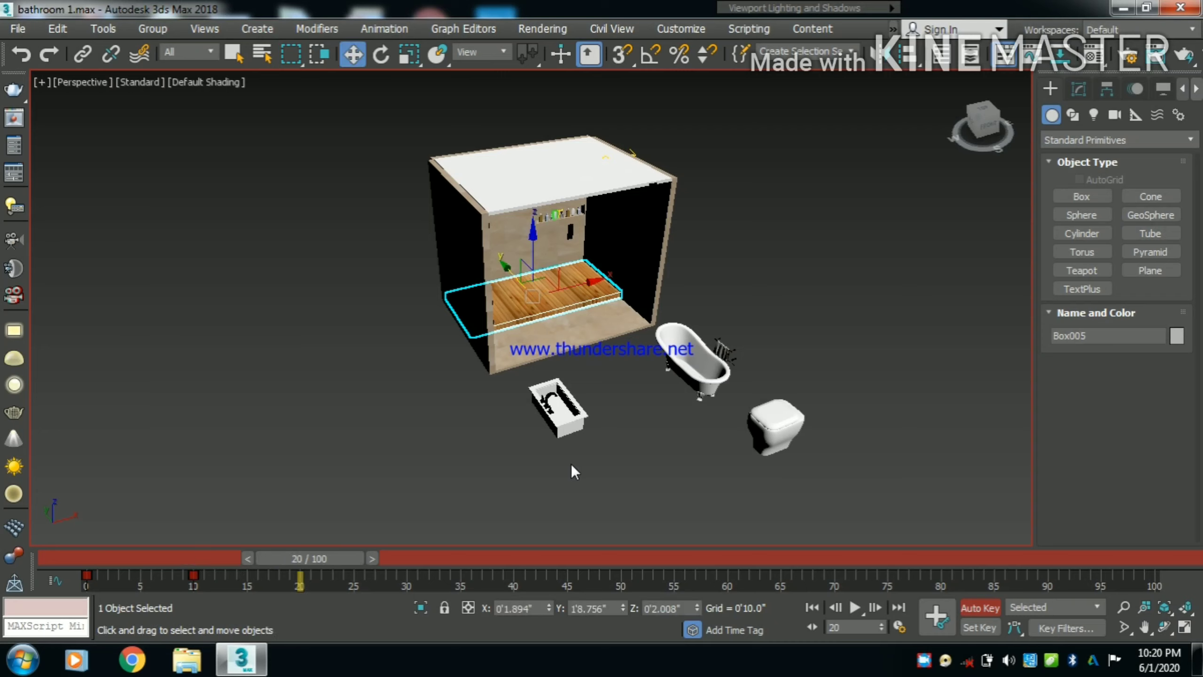
click(674, 372)
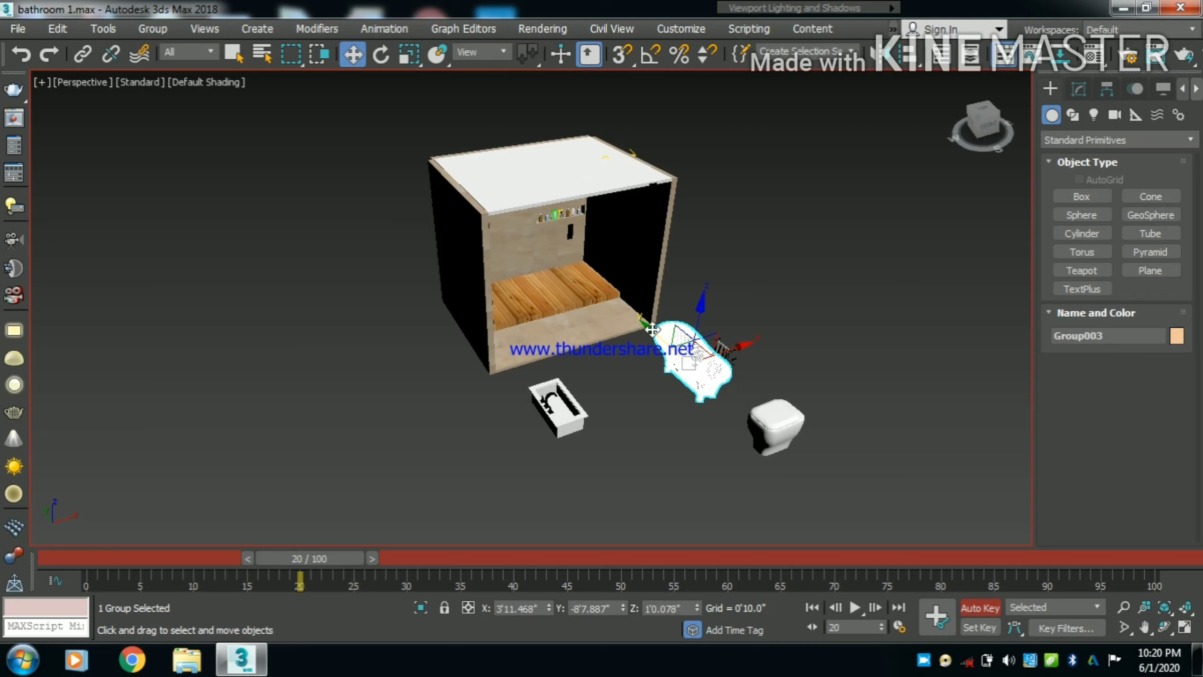
drag(653, 329, 502, 251)
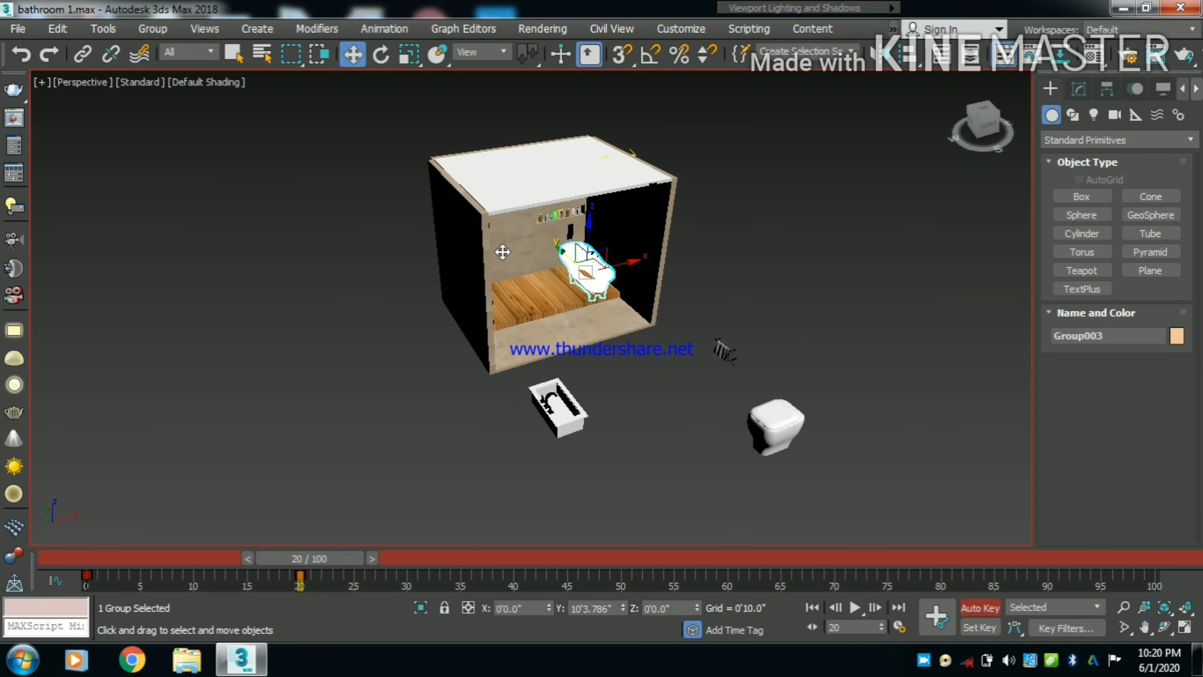
key(z)
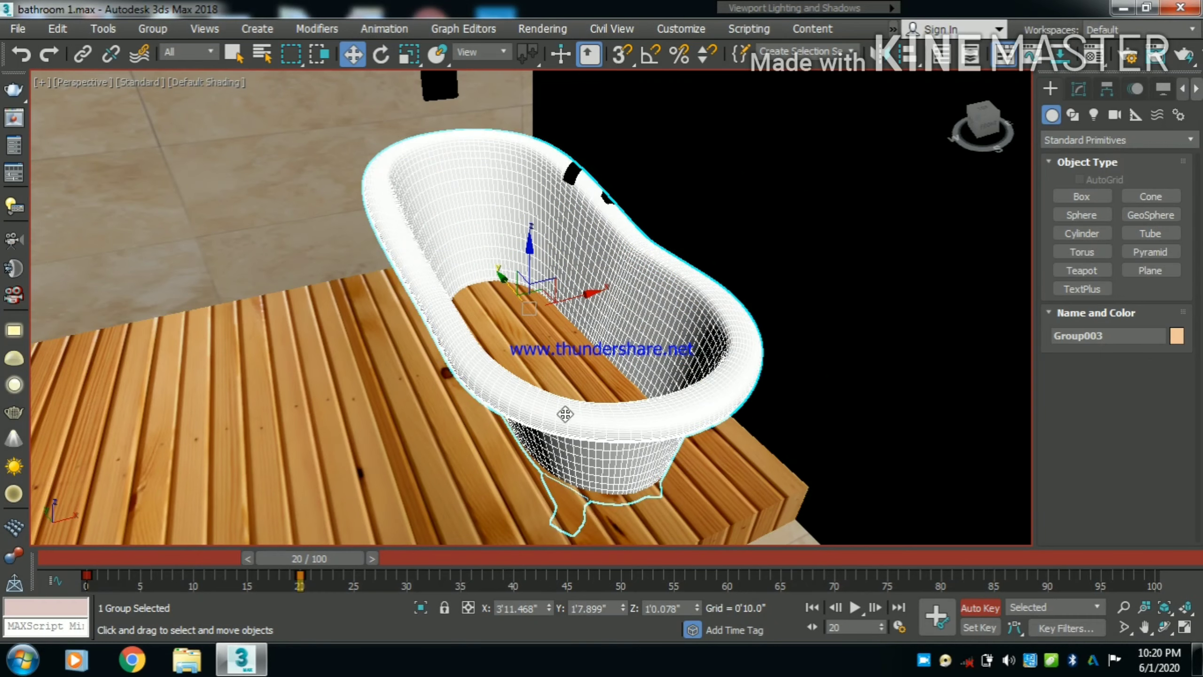
At frame 30, move the towel rail and hanging towel together about 10'6" along Y, back beside the bathtub
alt+middle_drag(562, 411, 641, 398)
scroll(642, 397, down, 15)
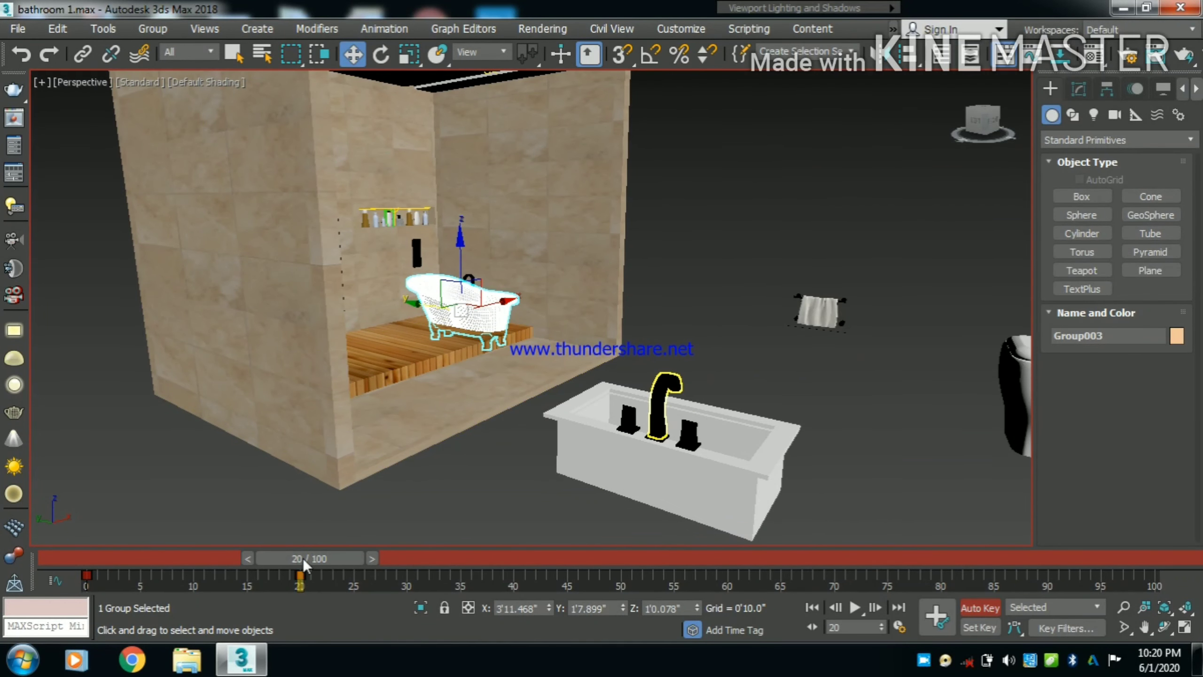
drag(302, 558, 383, 574)
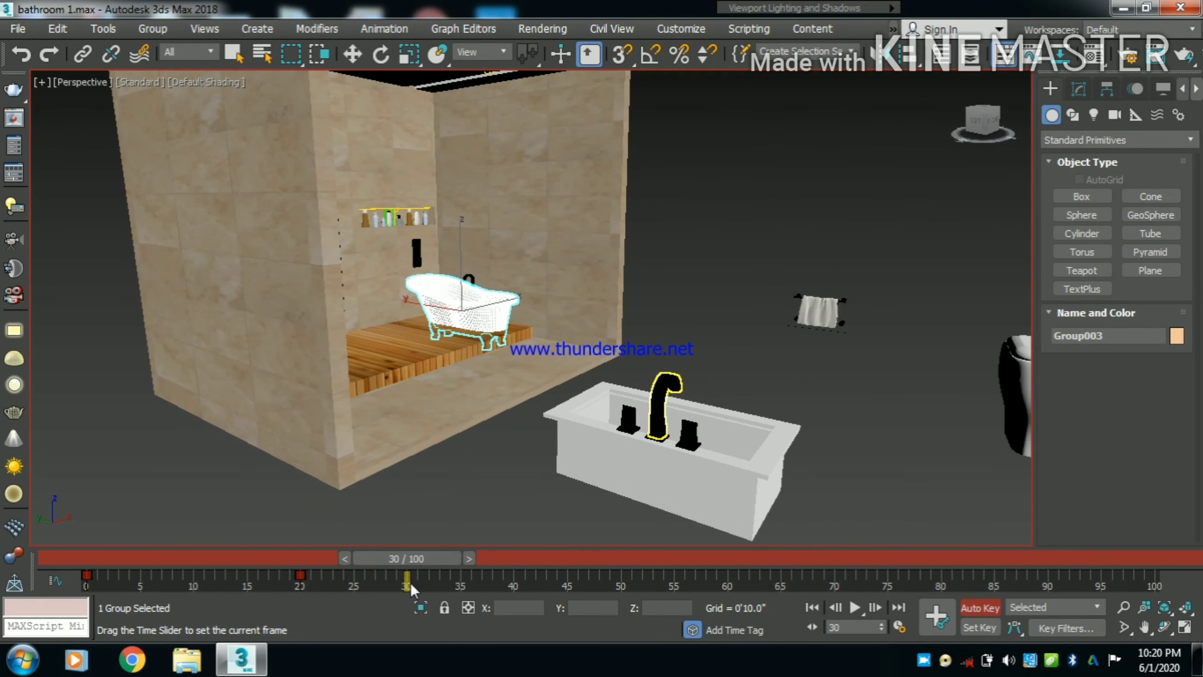
key(w)
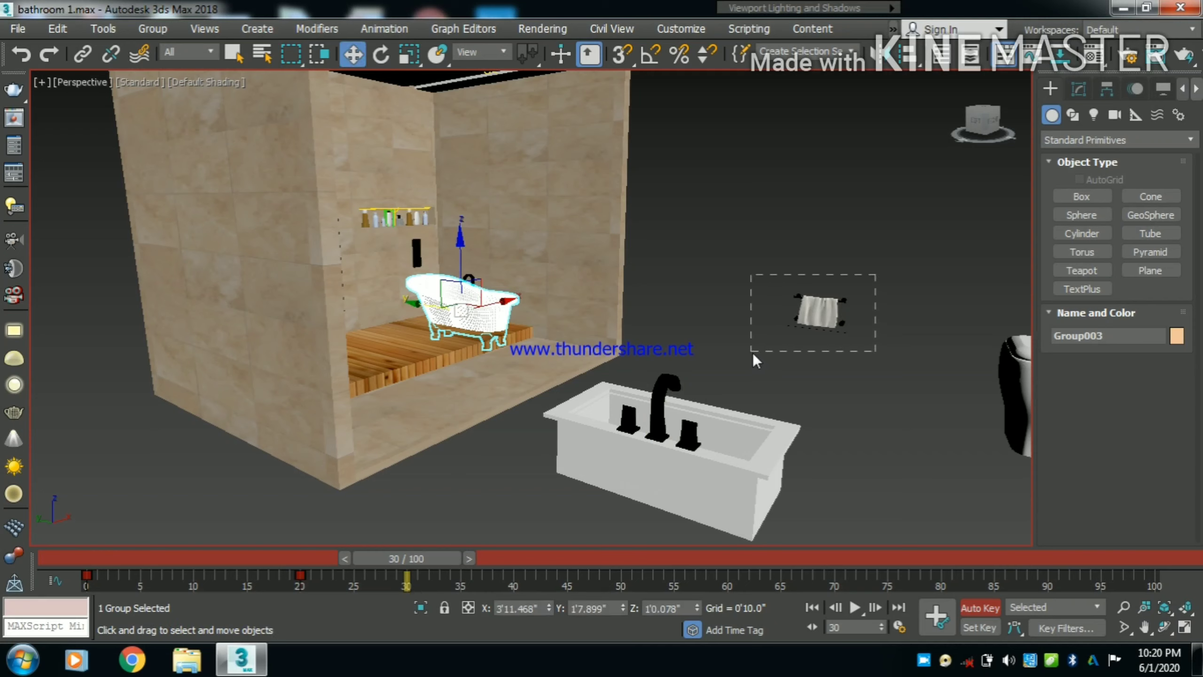
drag(752, 352, 822, 350)
drag(775, 305, 450, 272)
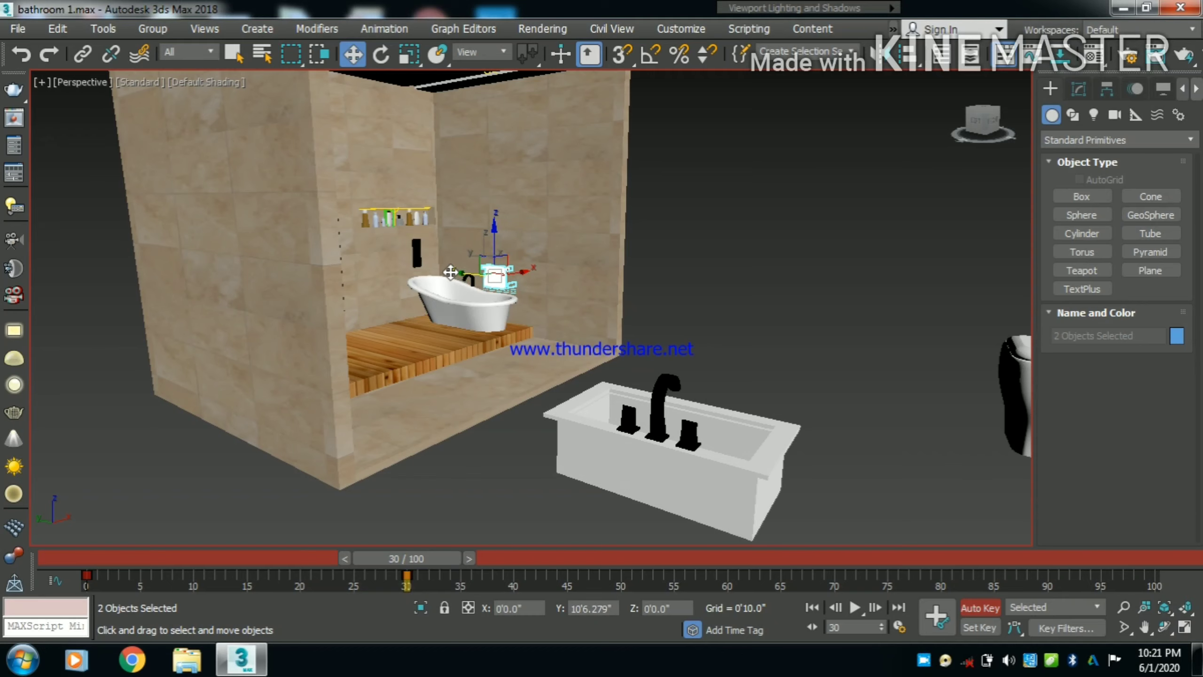
click(816, 340)
At frame 40, move the toilet along Y back into the room in front of the bathtub, at about Y -2'1.2"
scroll(787, 381, down, 5)
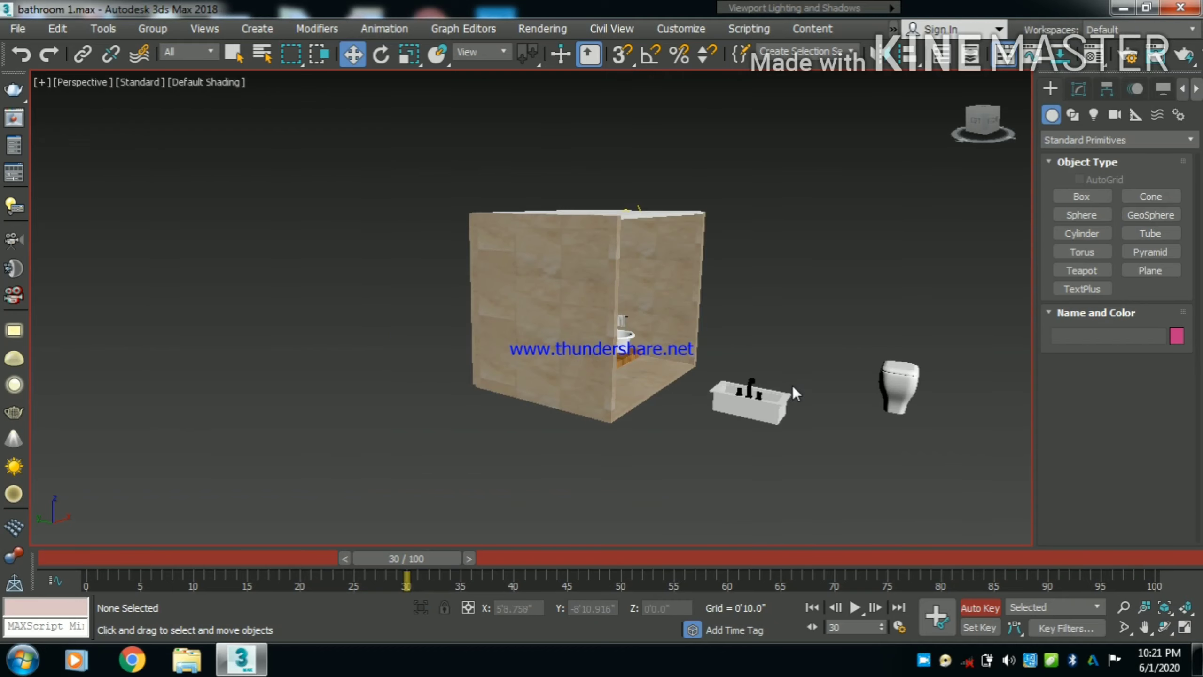
drag(408, 558, 518, 582)
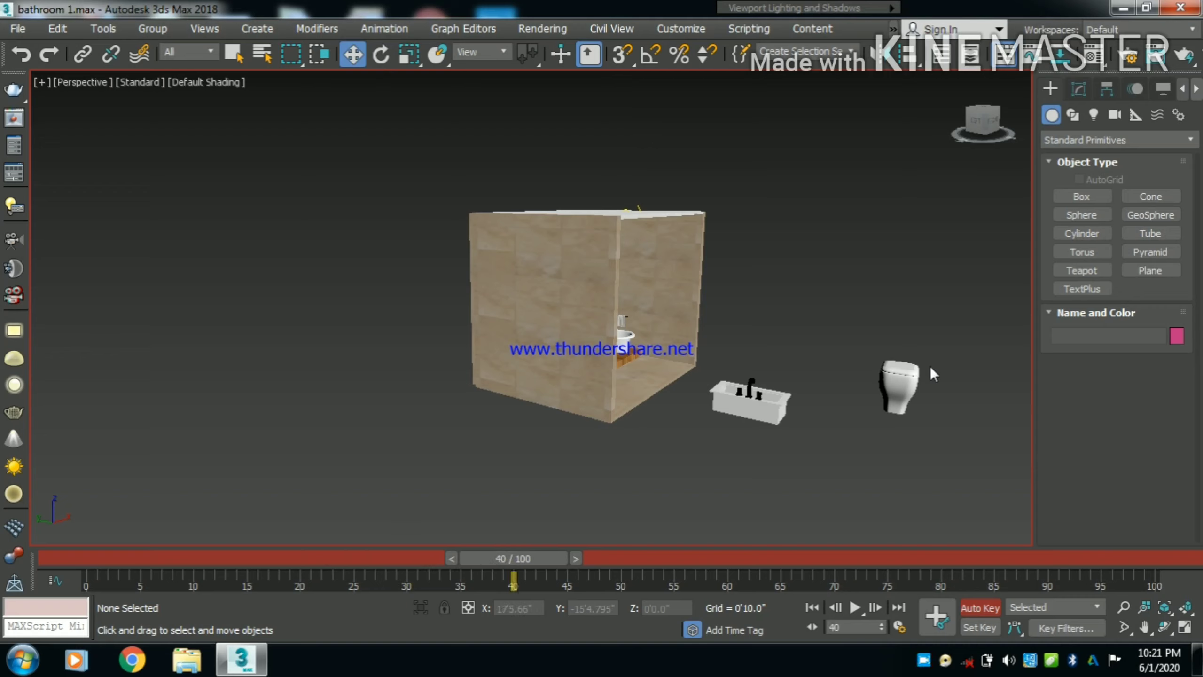
click(873, 392)
drag(843, 379, 602, 354)
alt+middle_drag(900, 341, 691, 348)
scroll(691, 348, up, 5)
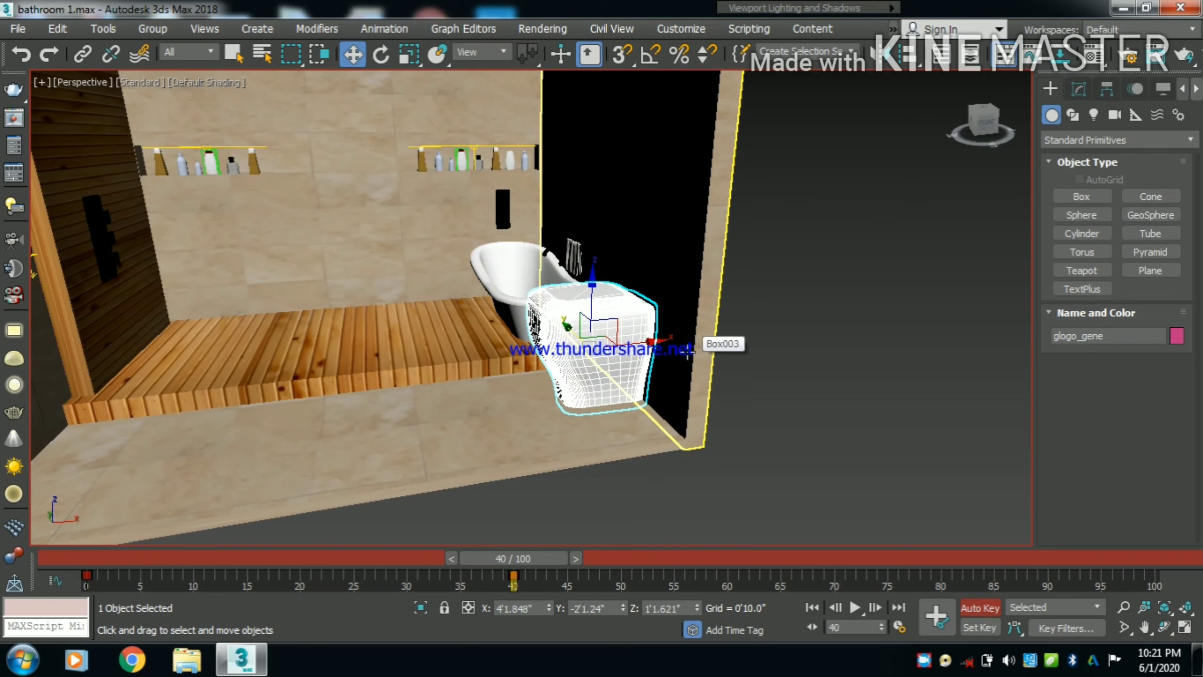
At frame 50, move the whole sink with its faucet about 7'2" along Y, back under the wall mirror
scroll(609, 403, down, 2)
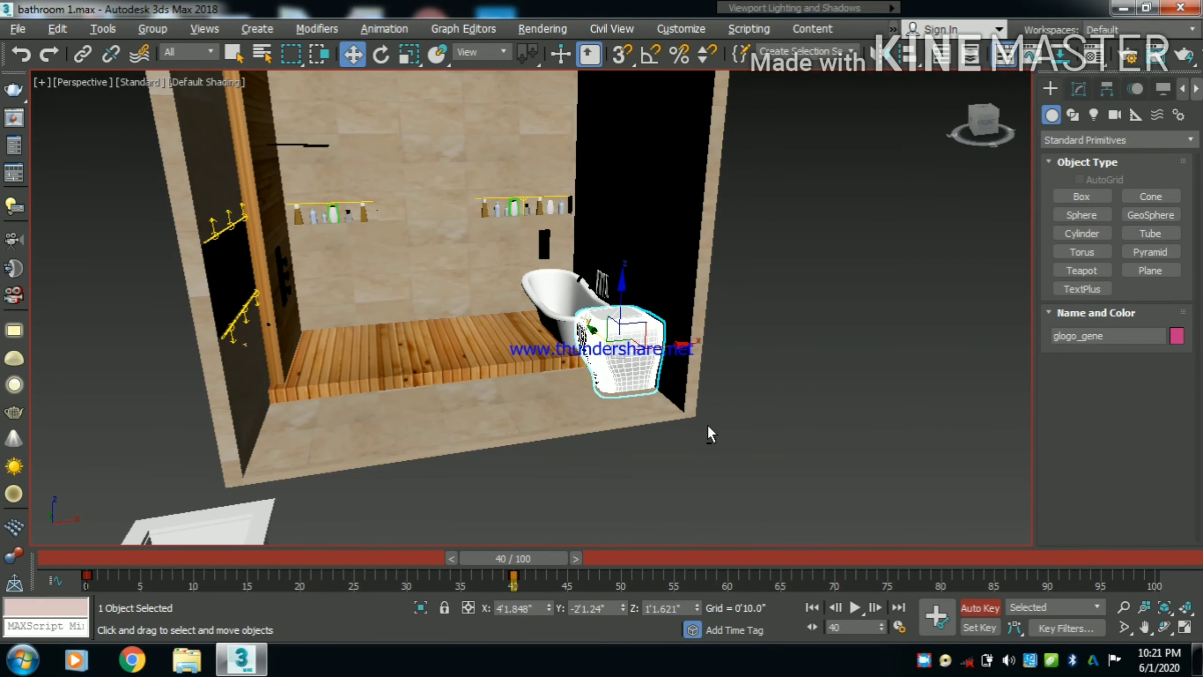
alt+middle_drag(707, 425, 572, 430)
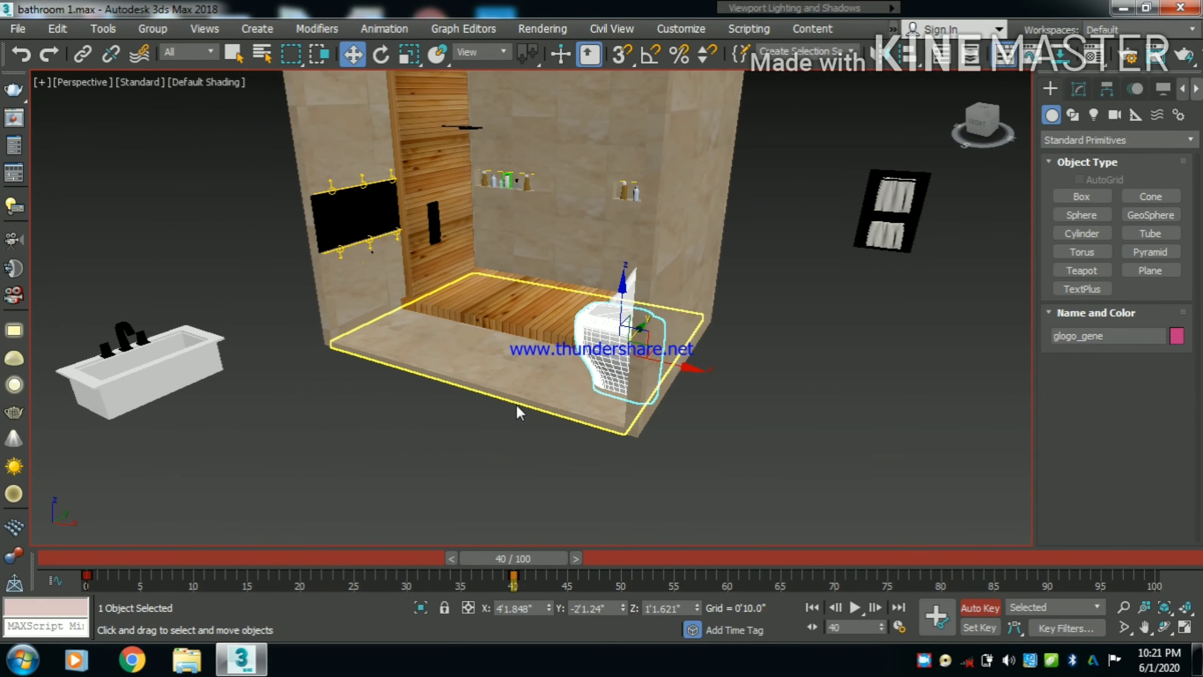
drag(536, 559, 628, 581)
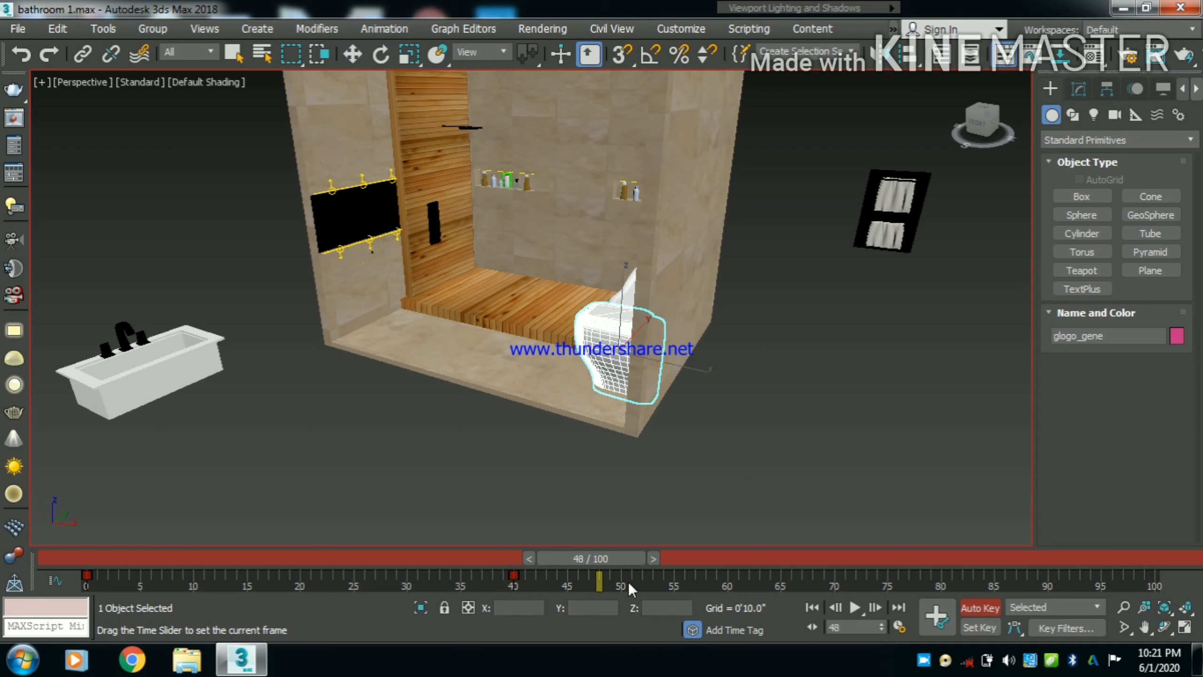
key(w)
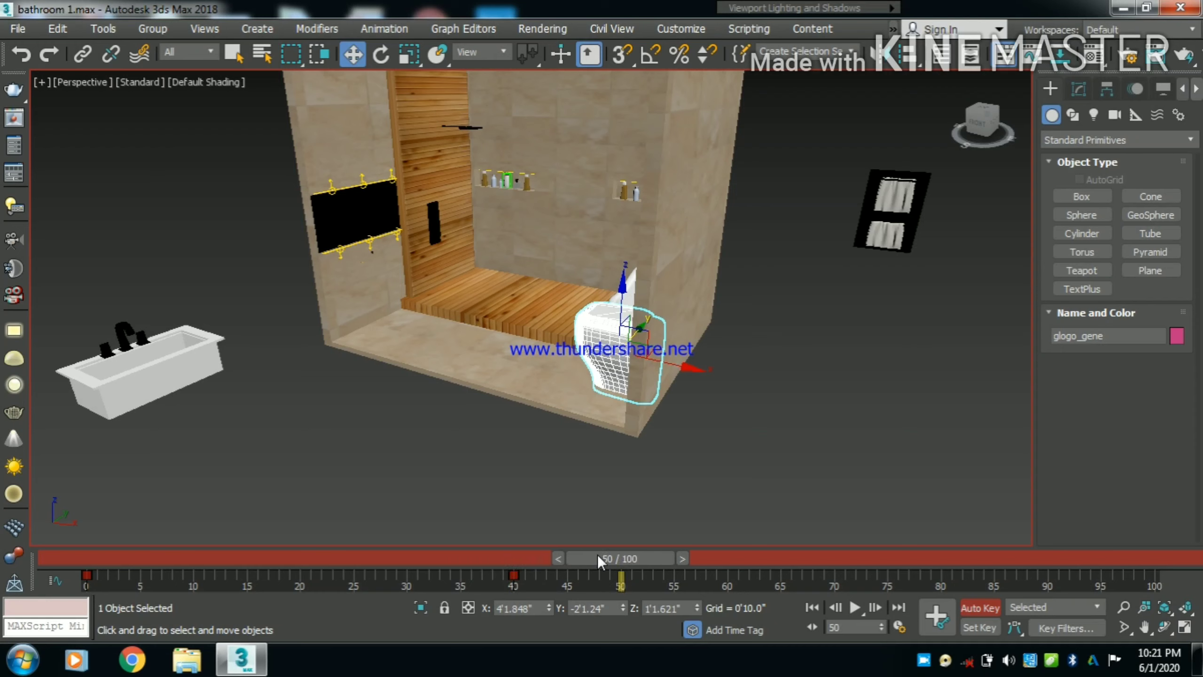
click(166, 378)
drag(236, 268, 71, 451)
drag(197, 327, 442, 306)
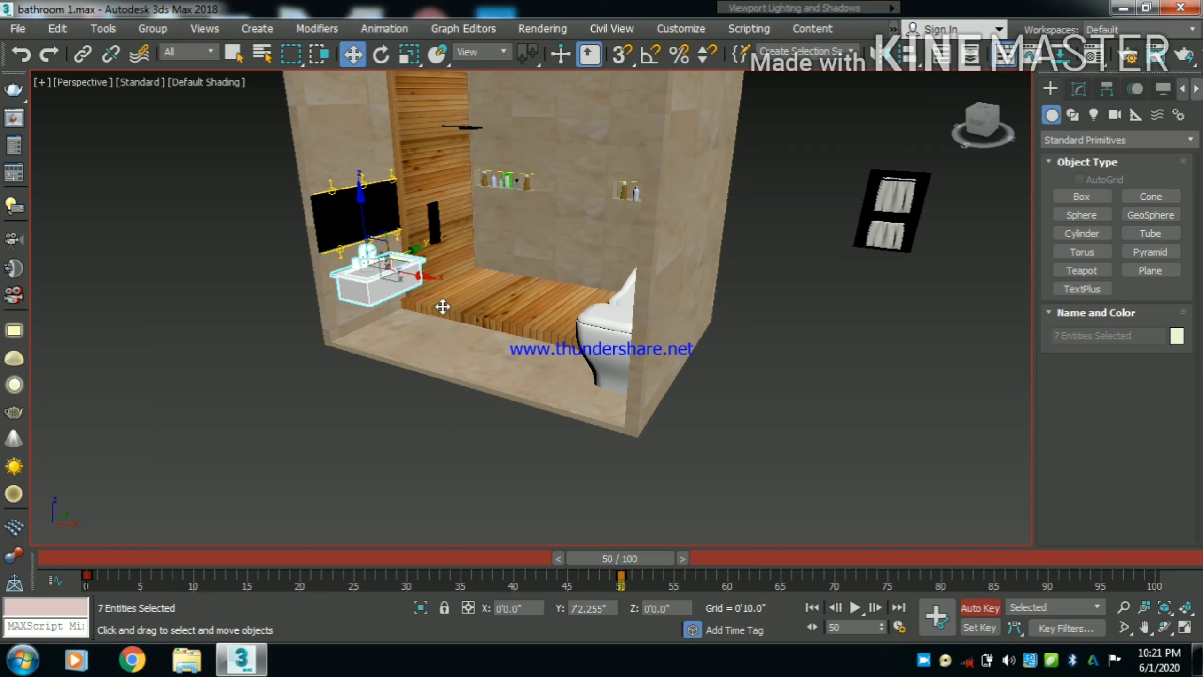
At frame 60, move the towel cabinet group along X back between the rear wall's bottle shelves, at about X 0'3.2"
drag(639, 553, 742, 570)
key(w)
click(866, 349)
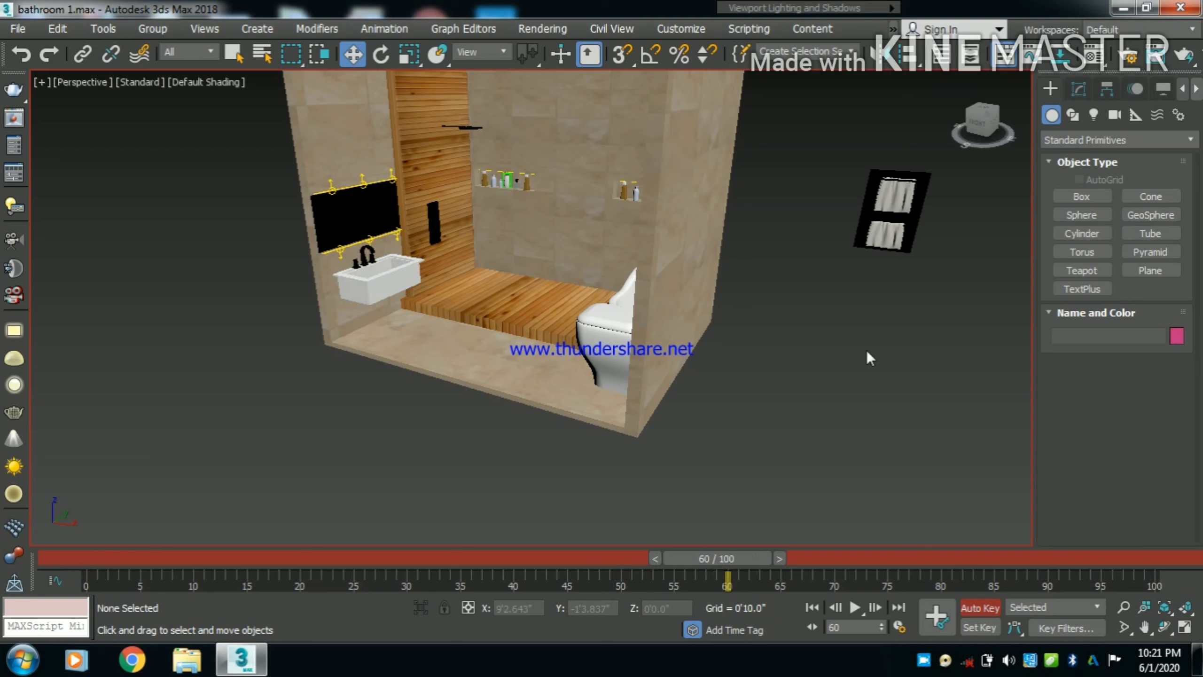
click(900, 219)
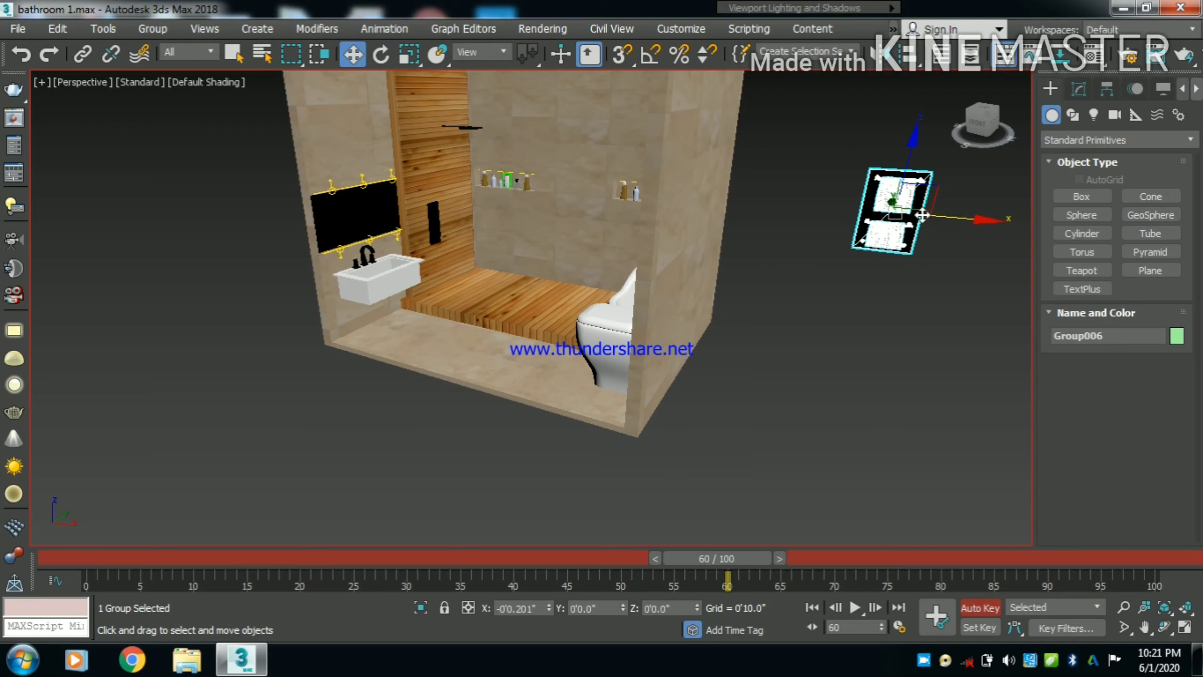
drag(922, 215, 655, 170)
drag(615, 171, 622, 176)
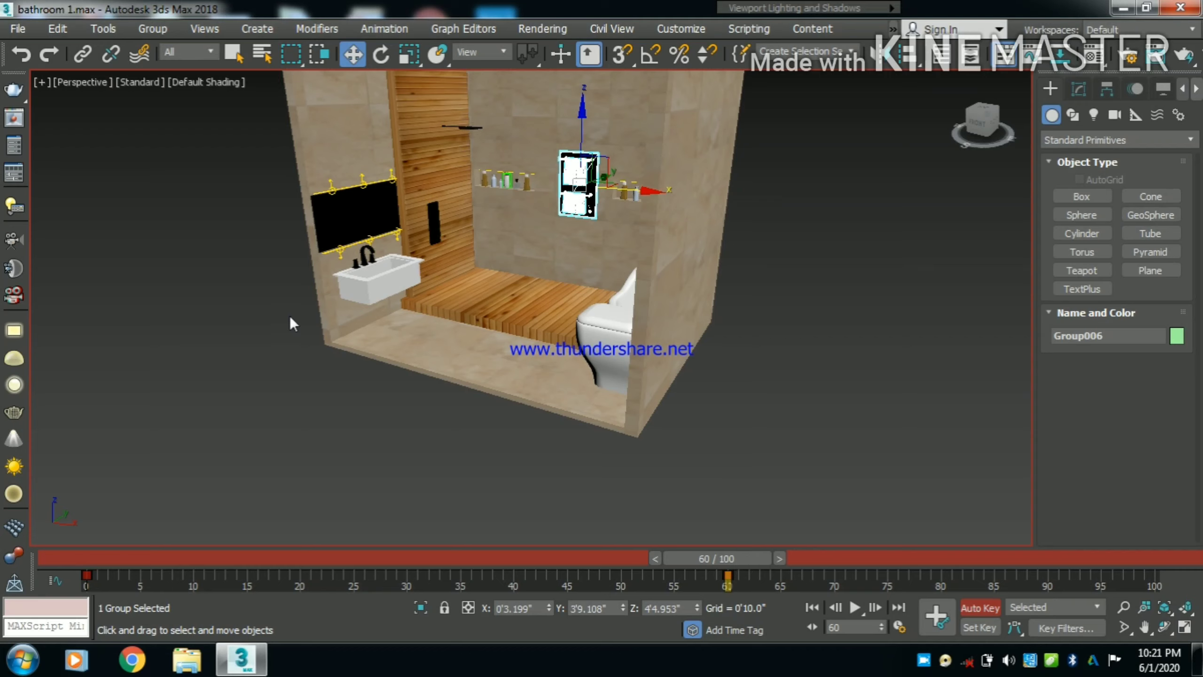
Turn off Auto Key recording, play back the animation and return to frame 0
alt+middle_drag(300, 306, 488, 385)
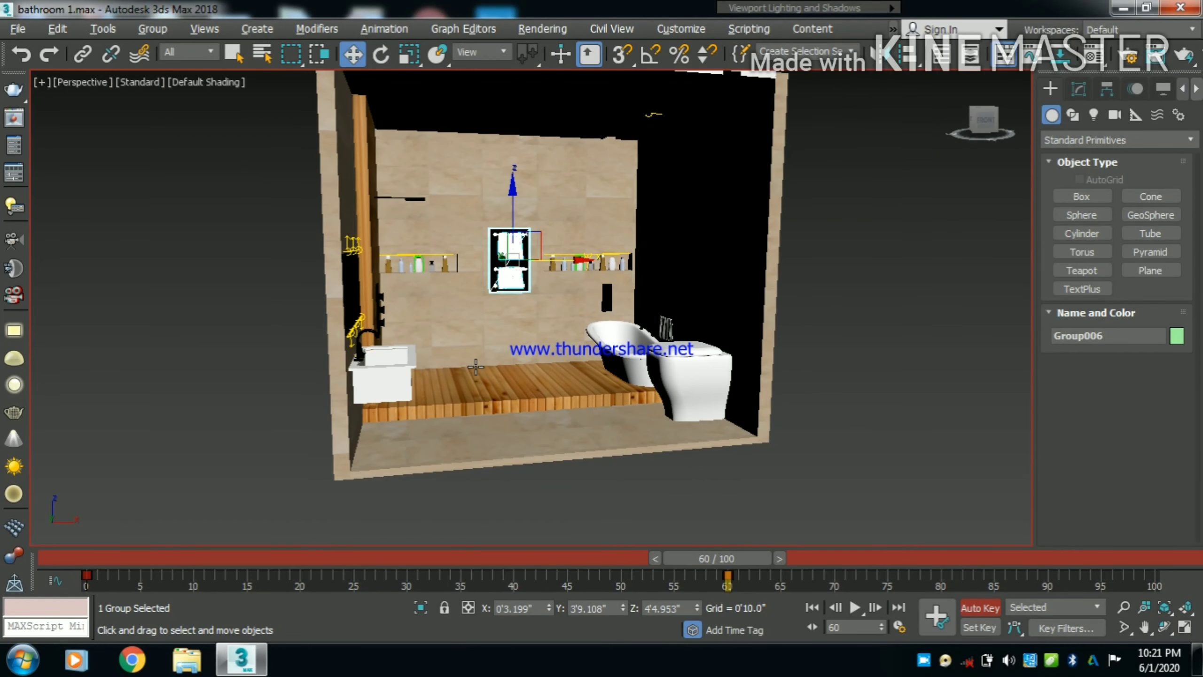
click(977, 609)
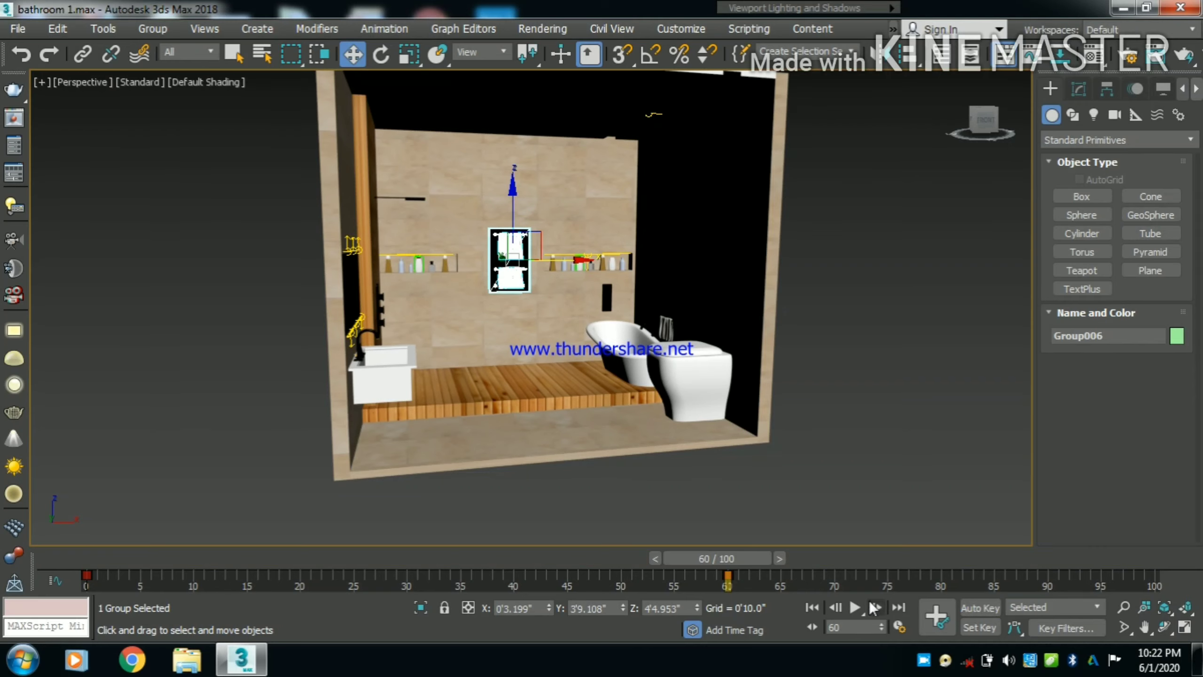
click(855, 607)
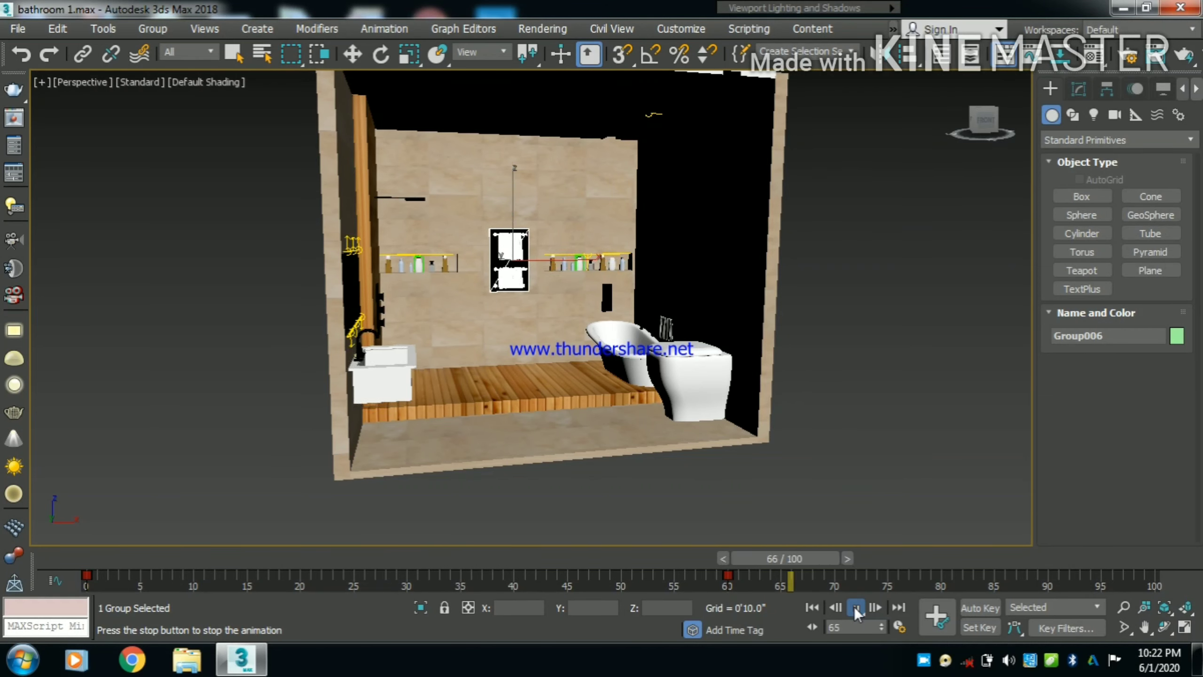
click(855, 607)
drag(743, 566, 22, 583)
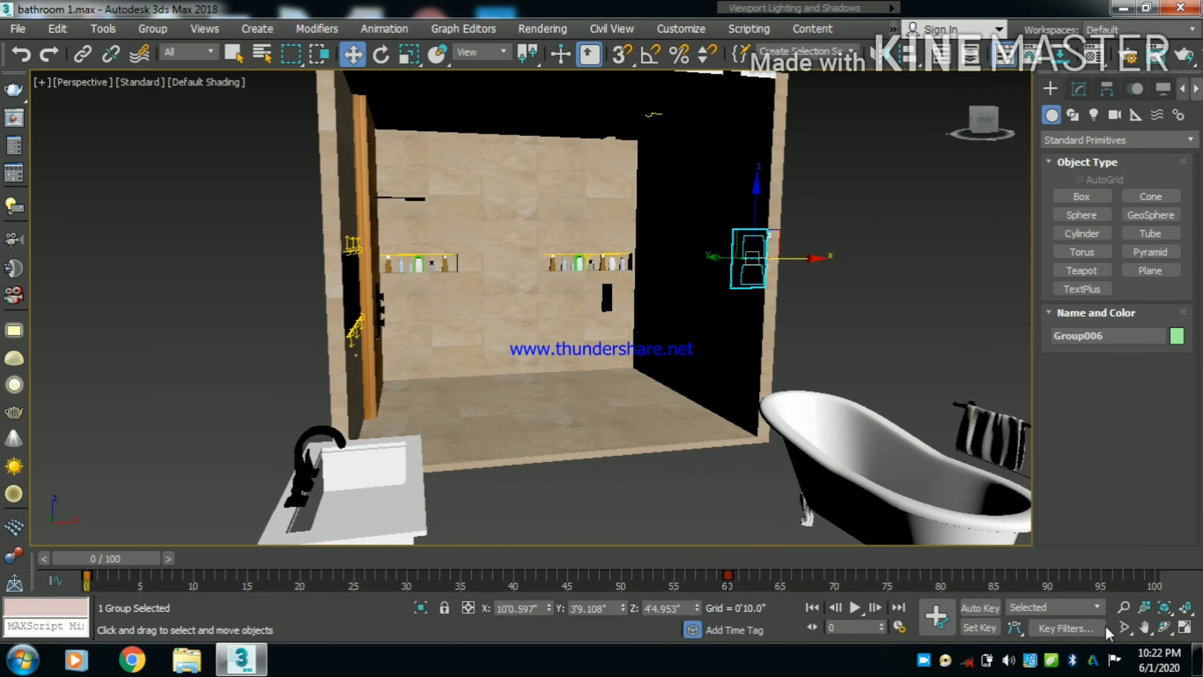
Set the animation's end time to frame 60 in the time configuration
click(897, 626)
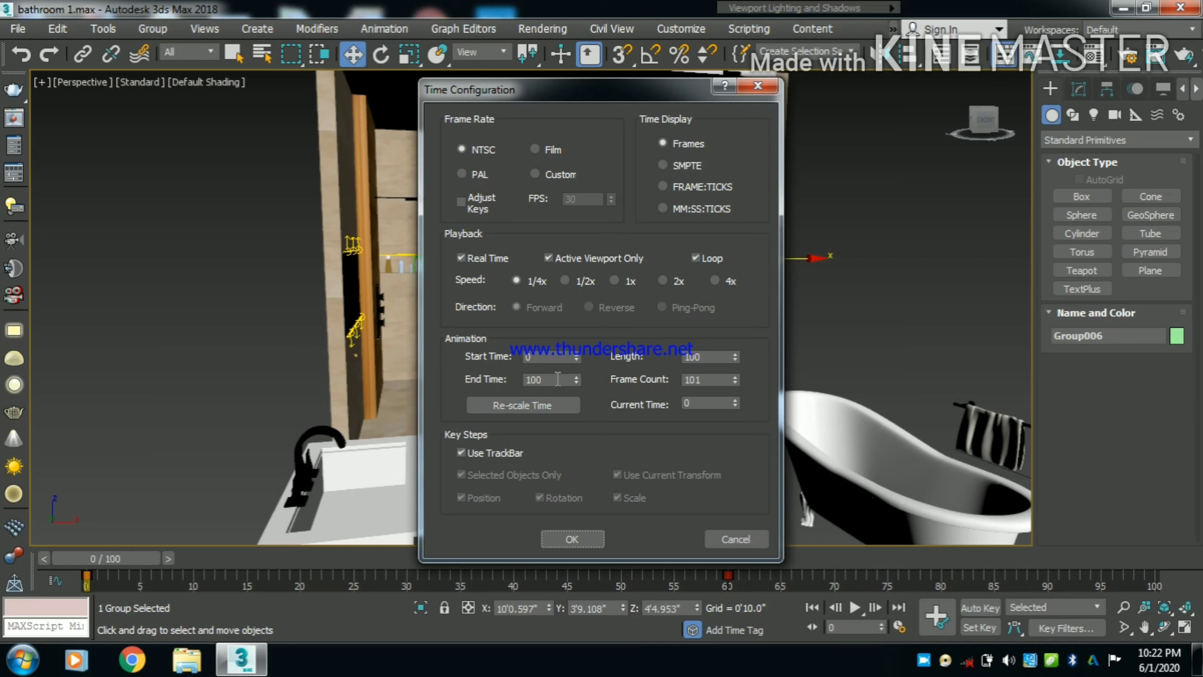
drag(557, 379, 480, 367)
text(60)
key(Return)
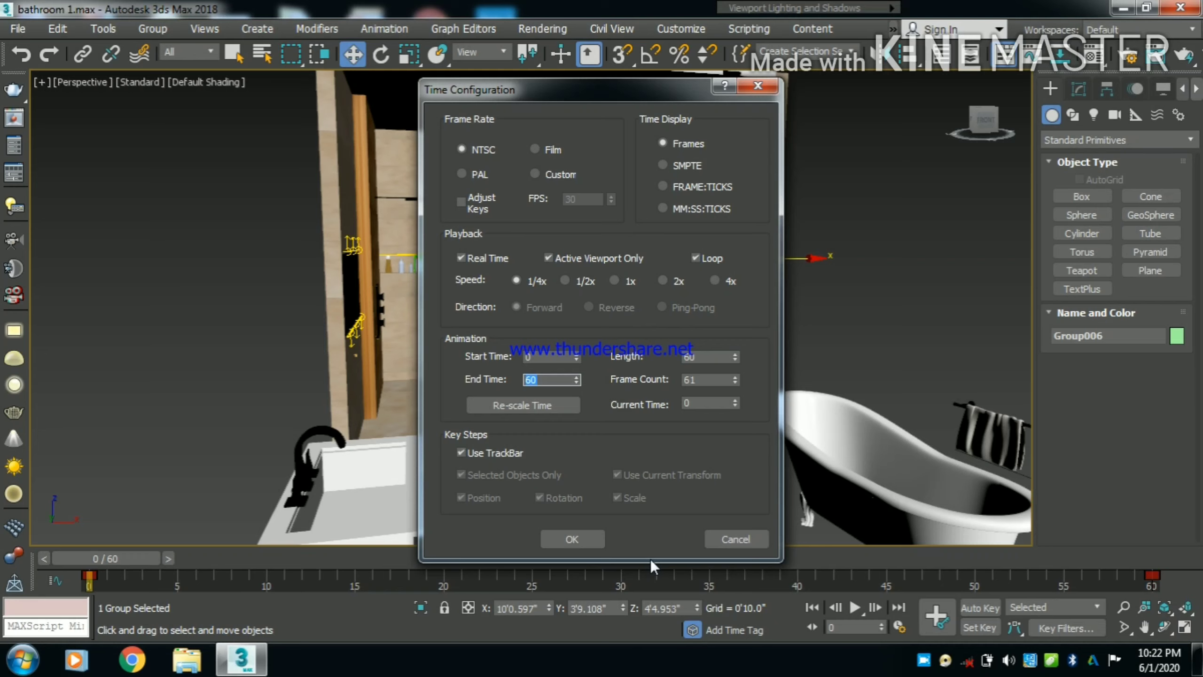
click(571, 539)
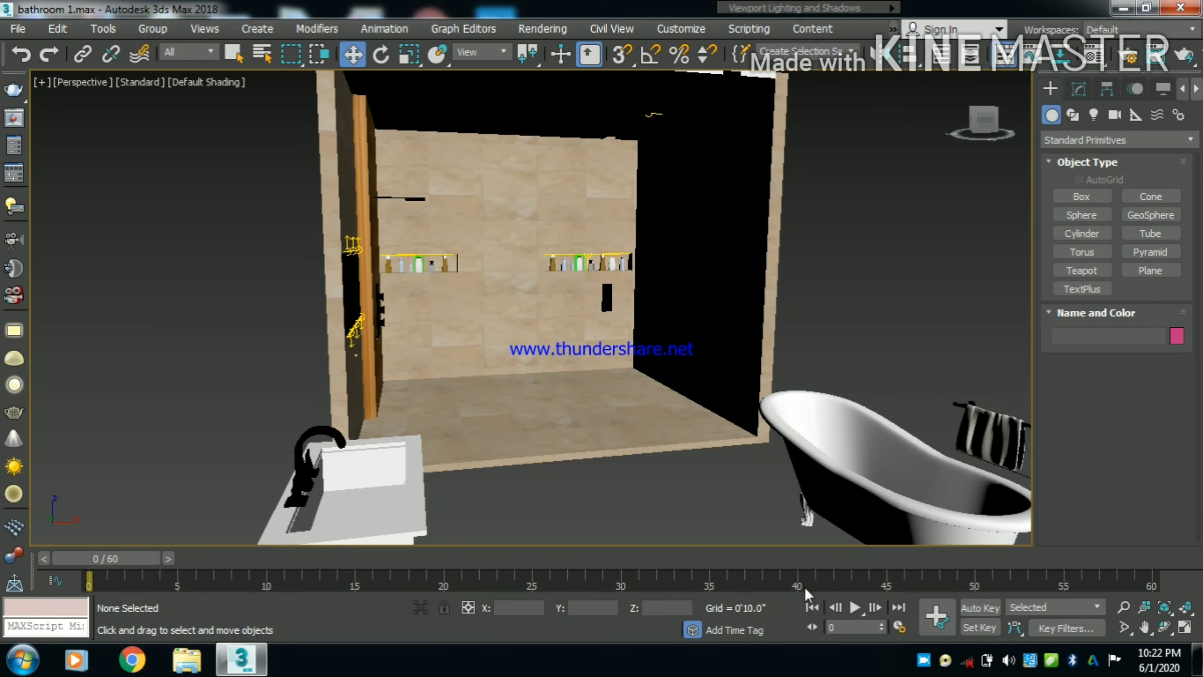
Play the shortened animation in the perspective view and rewind it to frame 0
click(856, 607)
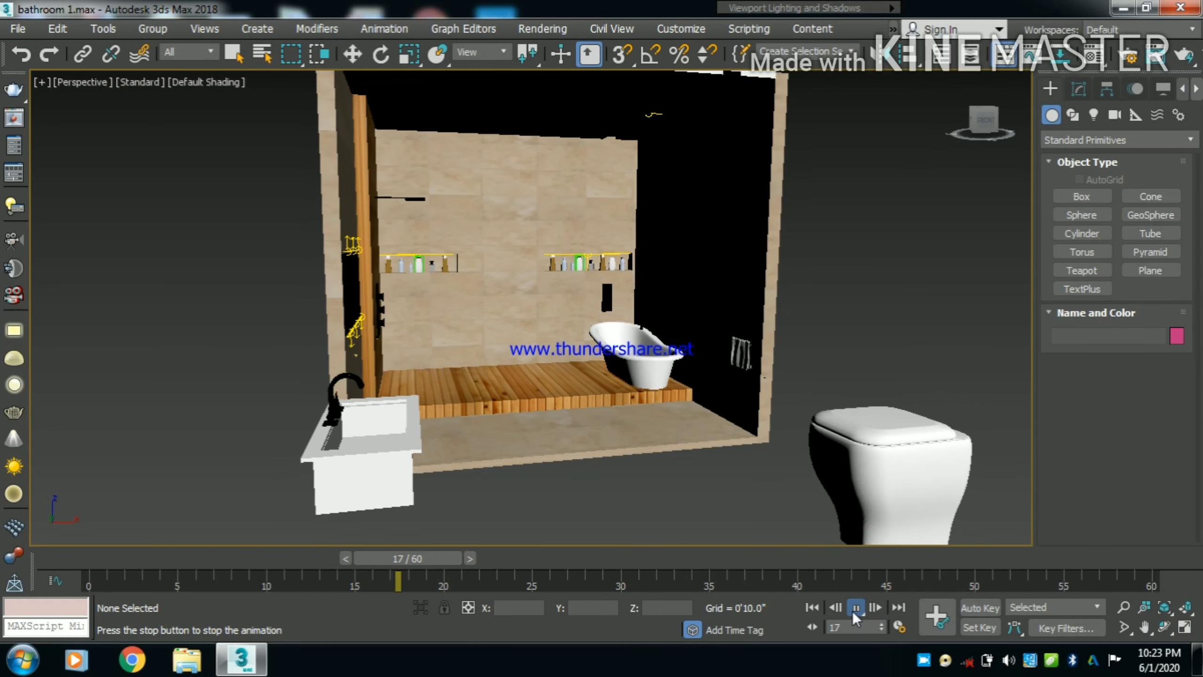
click(852, 611)
drag(434, 562, 116, 560)
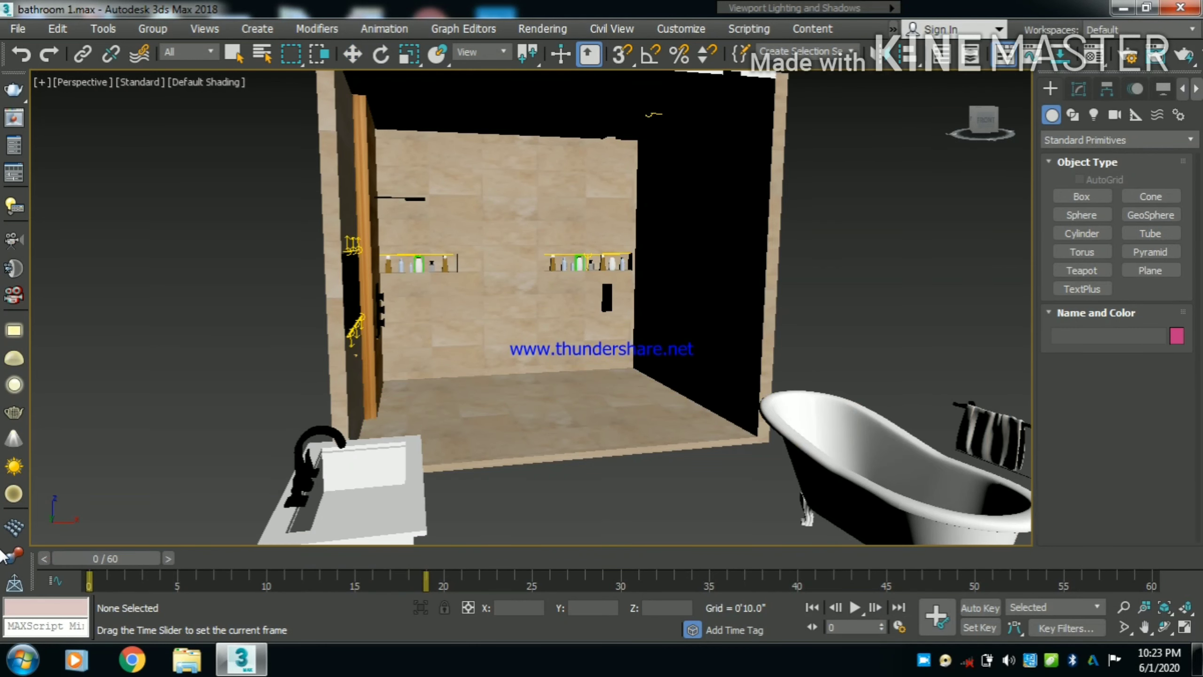
Switch the viewport to PhysCamera001 and play the animation through the camera
key(c)
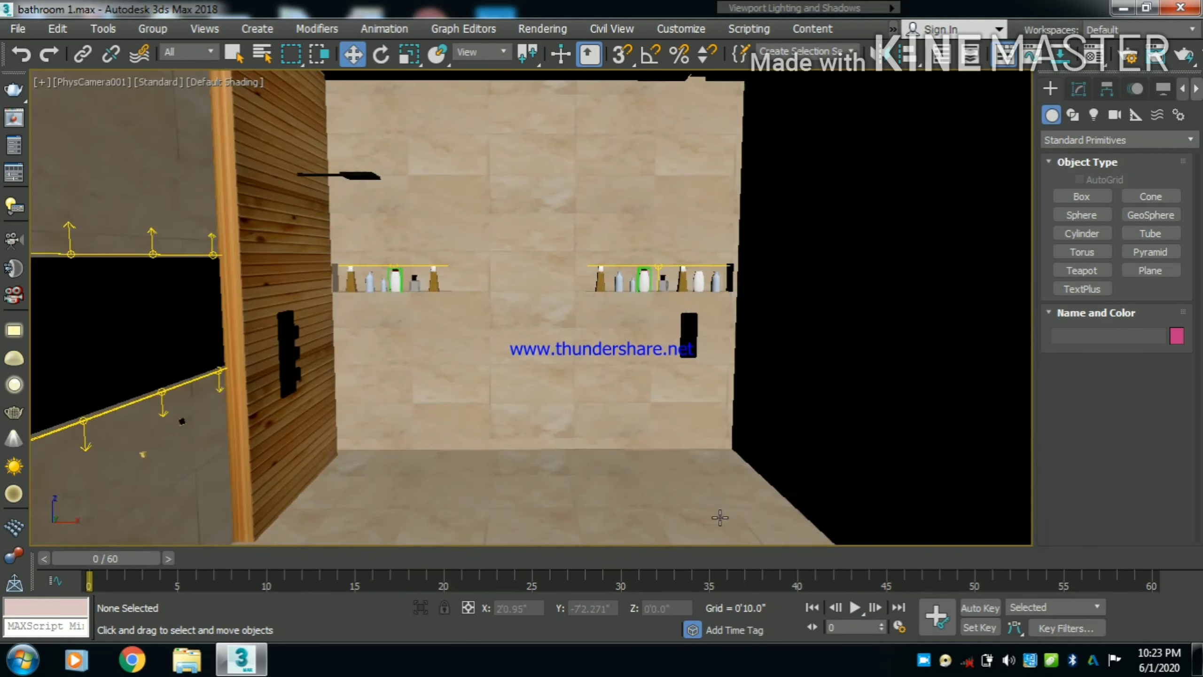
click(851, 607)
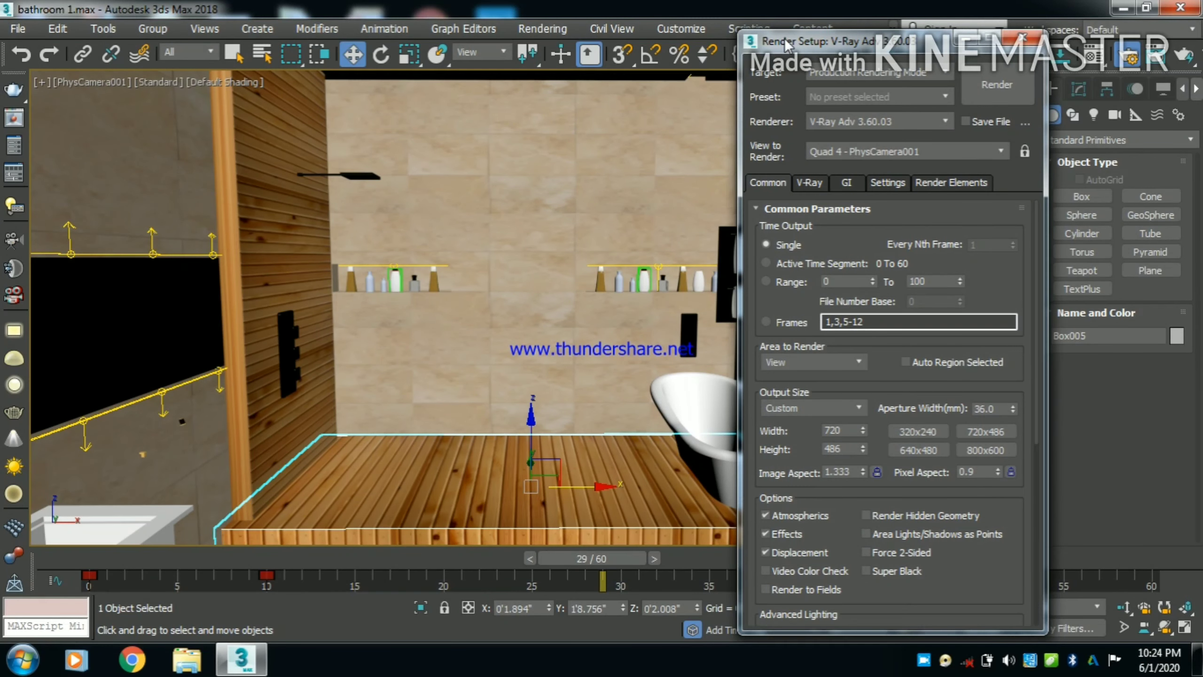
Set the render output size to the HDTV (video) preset at 320x180
drag(786, 44, 715, 29)
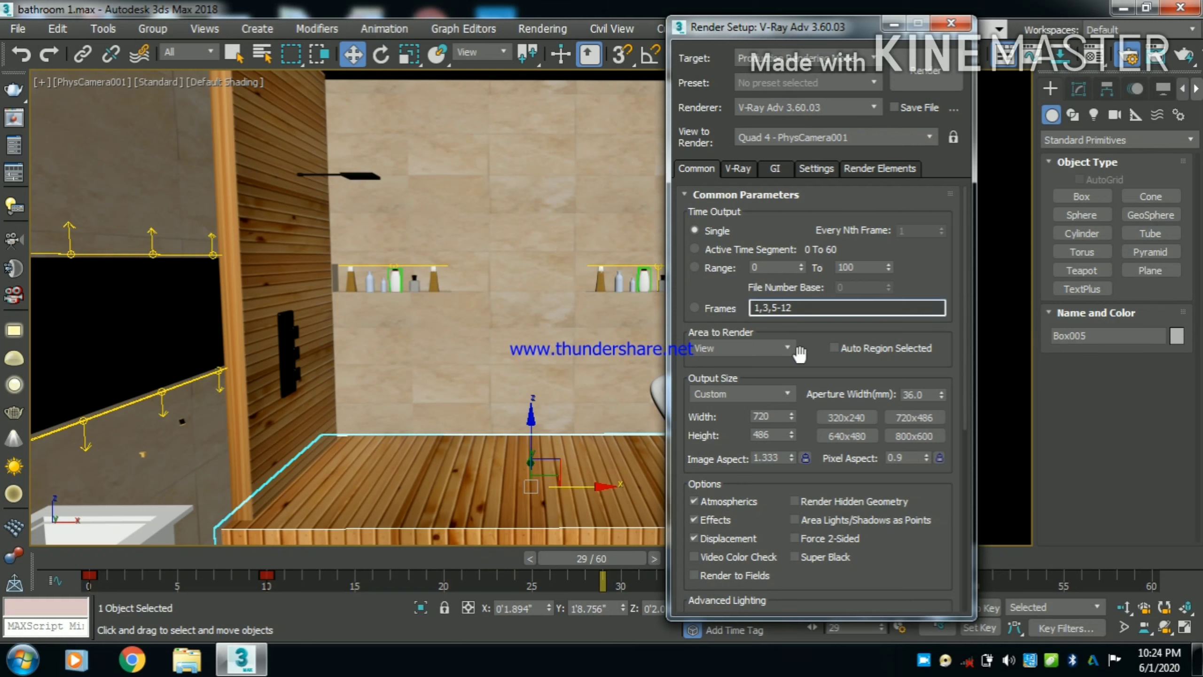
click(838, 417)
click(742, 394)
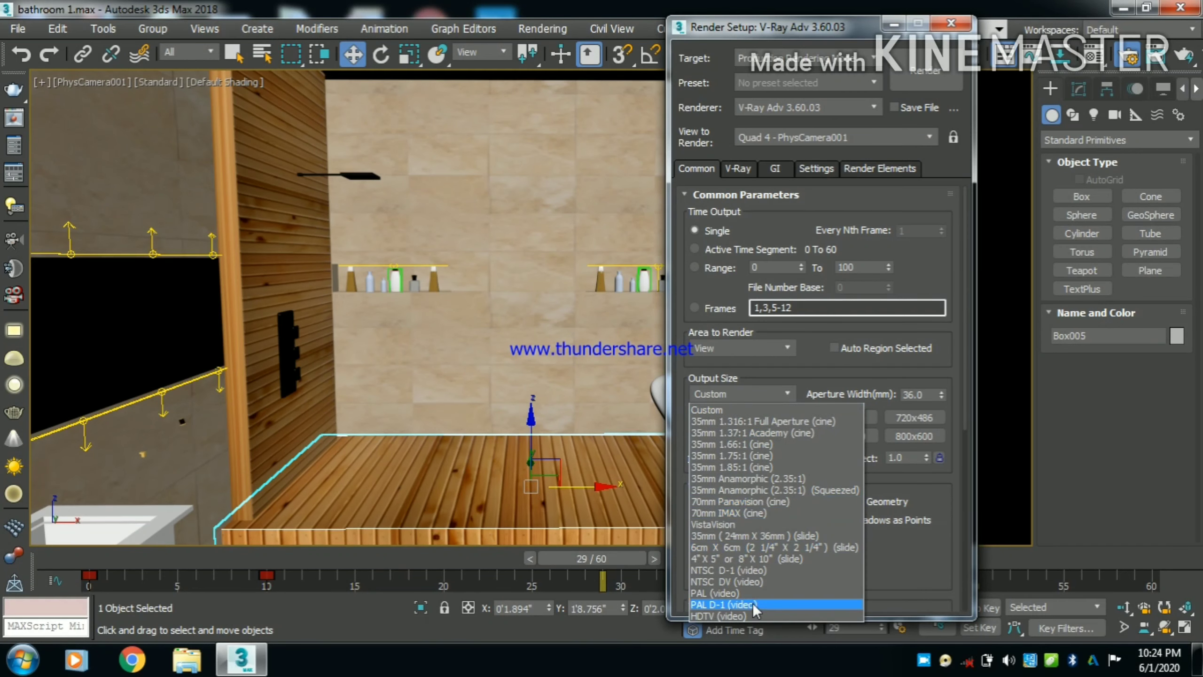
click(728, 615)
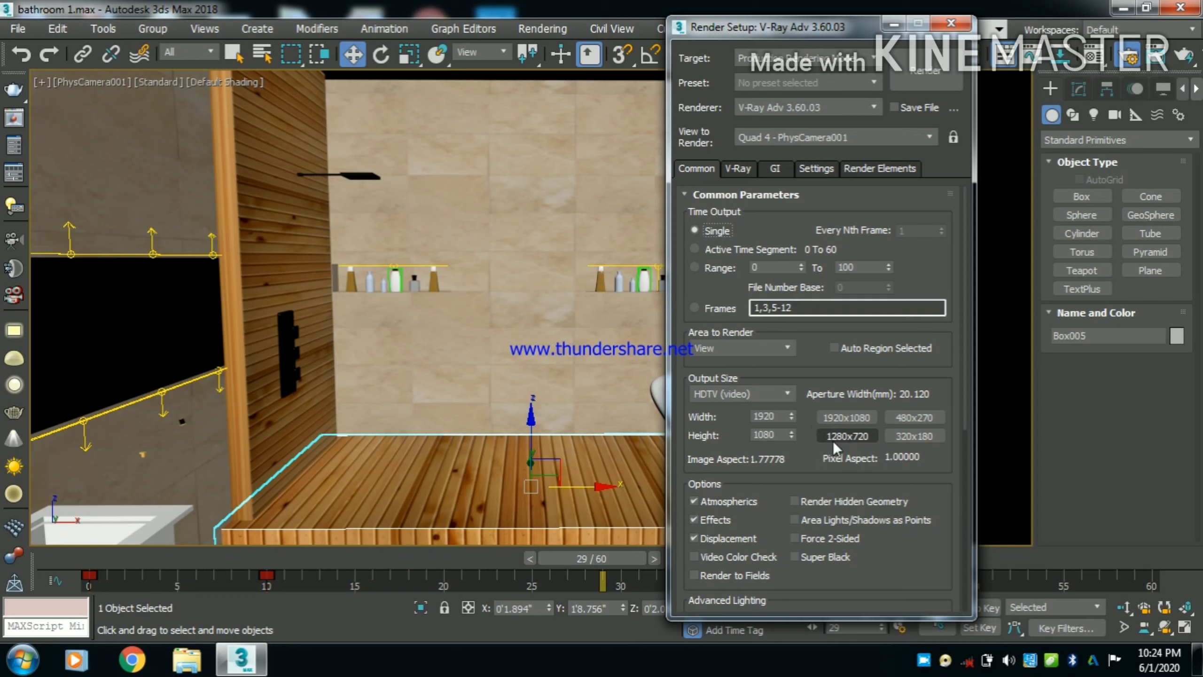
click(903, 443)
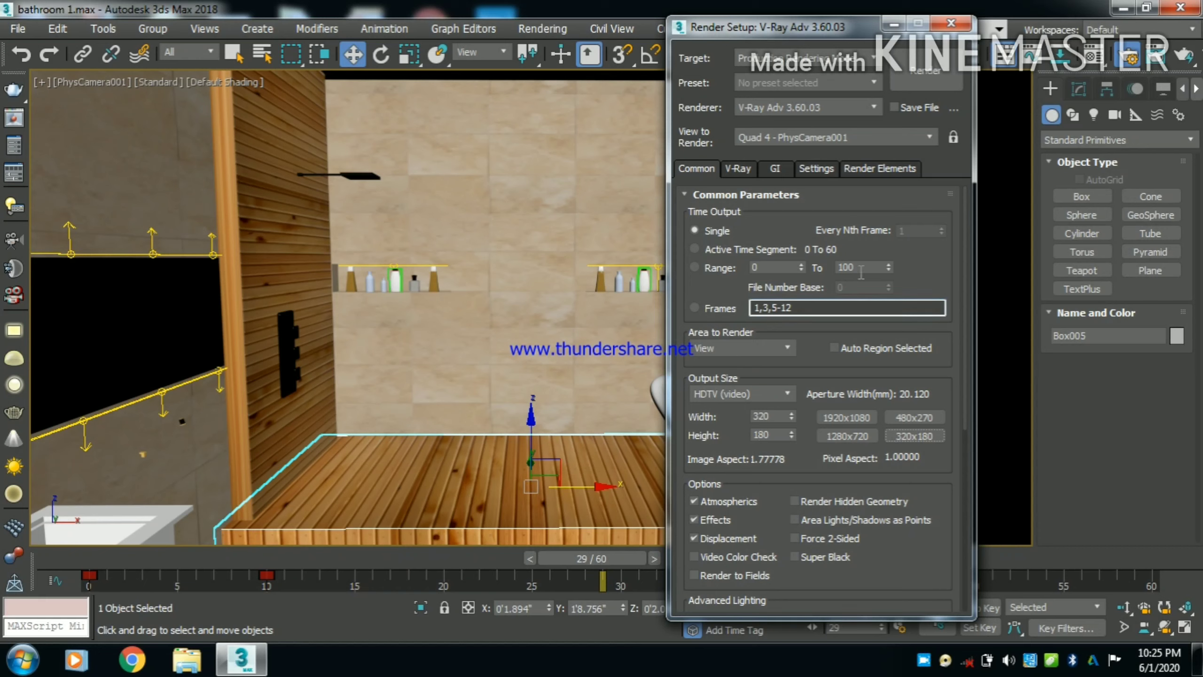
Set the render's time output to a range from frame 0 to 60
click(694, 268)
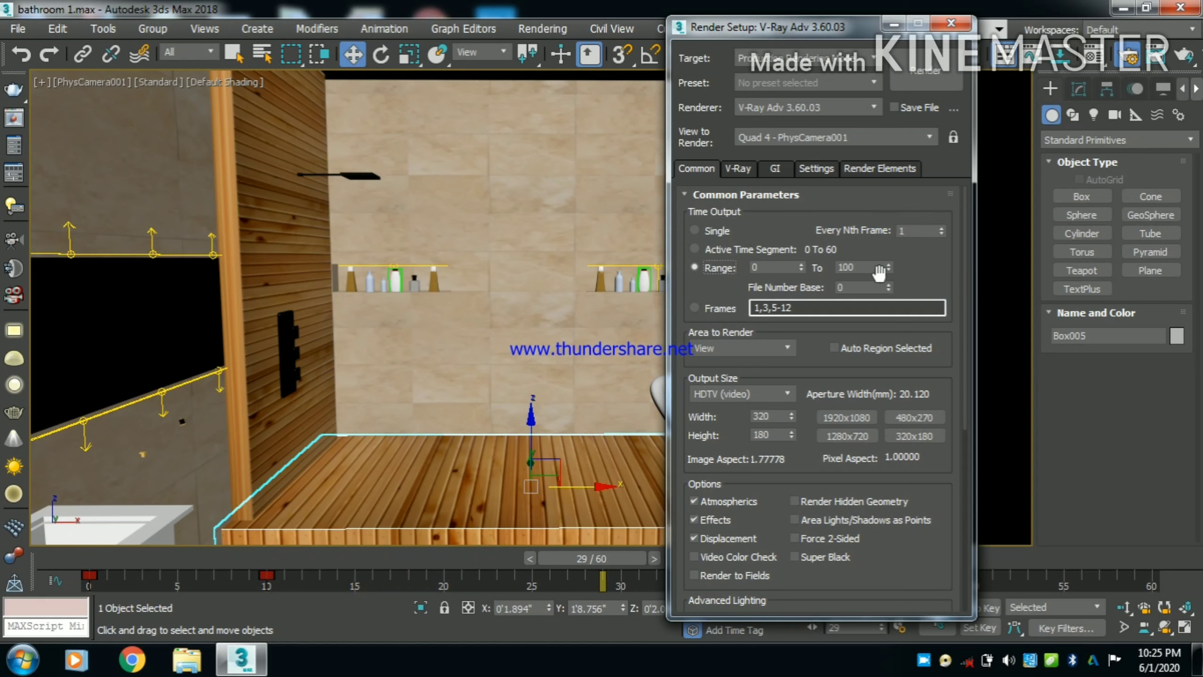
double_click(855, 267)
text(60)
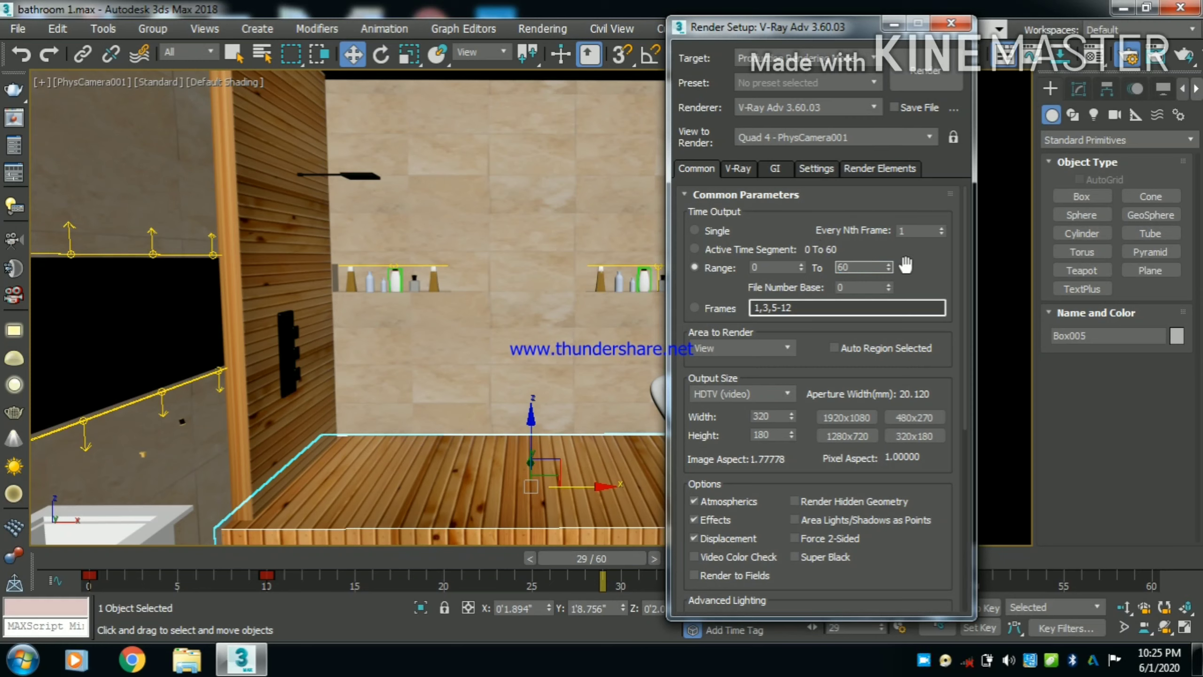
Set the render output file to bathroom on the Desktop, in AVI File (*.avi) format
scroll(900, 272, down, 3)
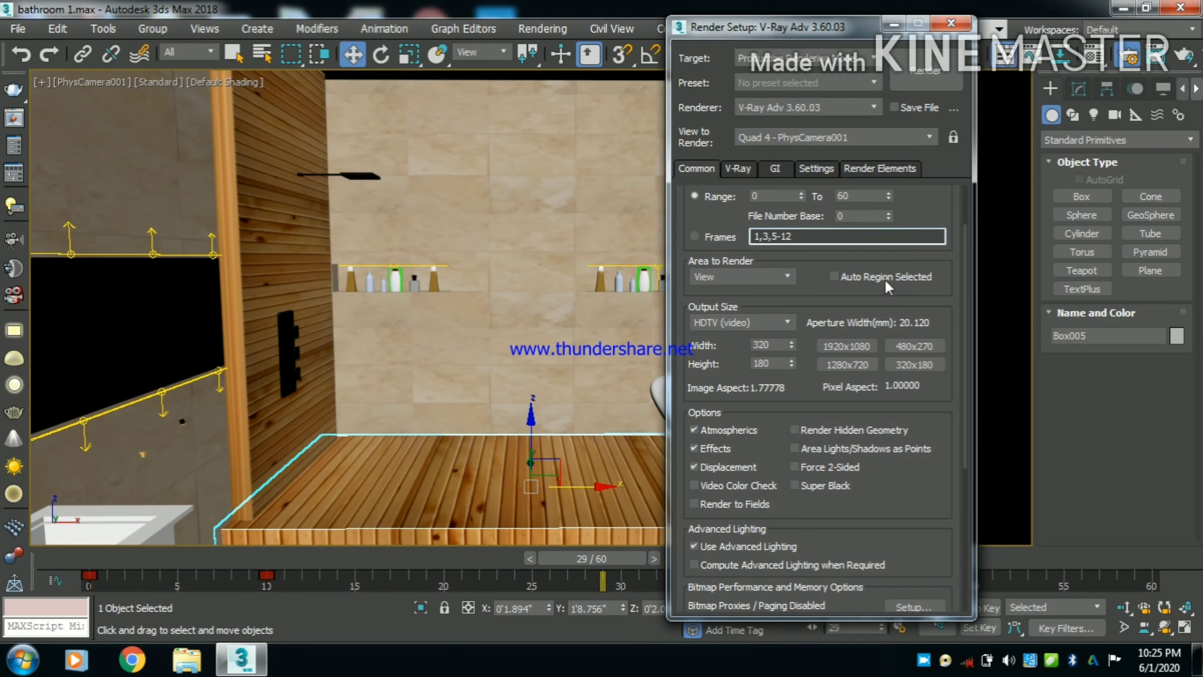
scroll(824, 421, down, 3)
scroll(824, 422, down, 3)
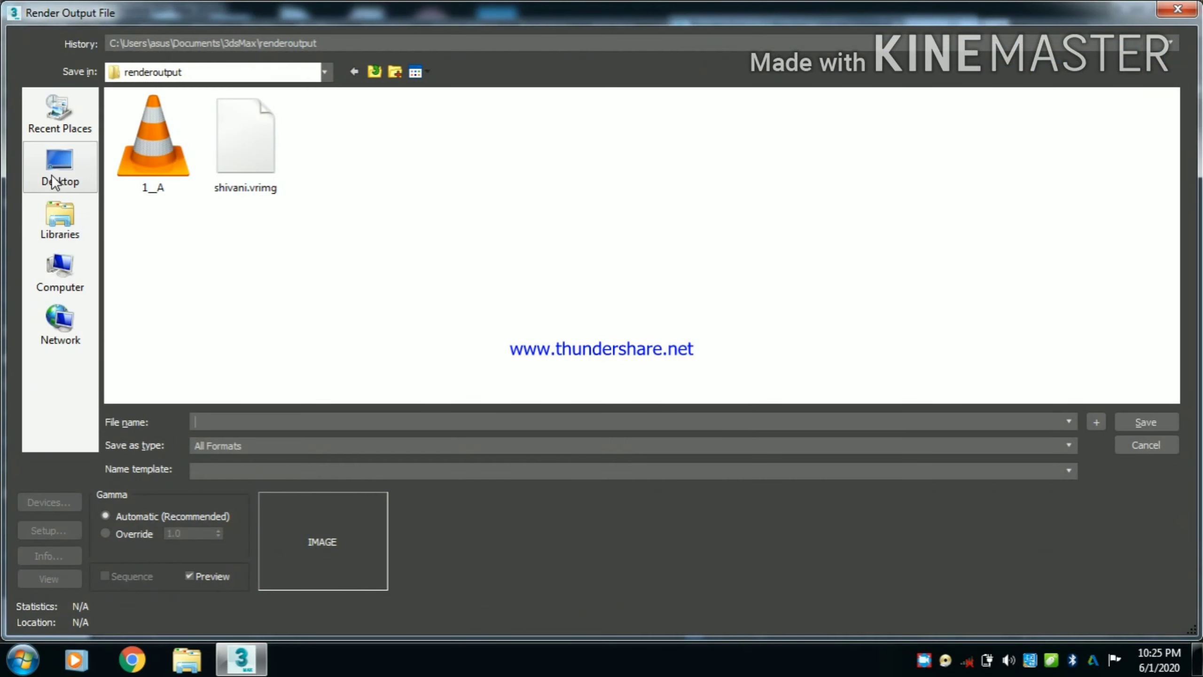
click(67, 185)
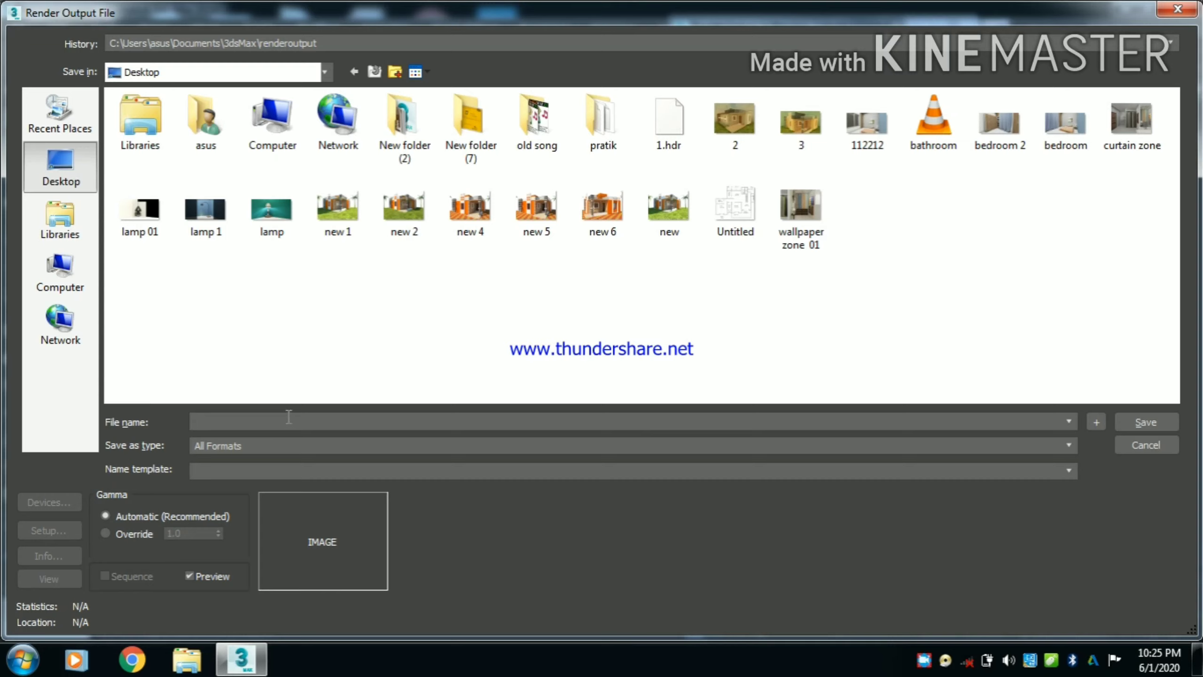
text(ba)
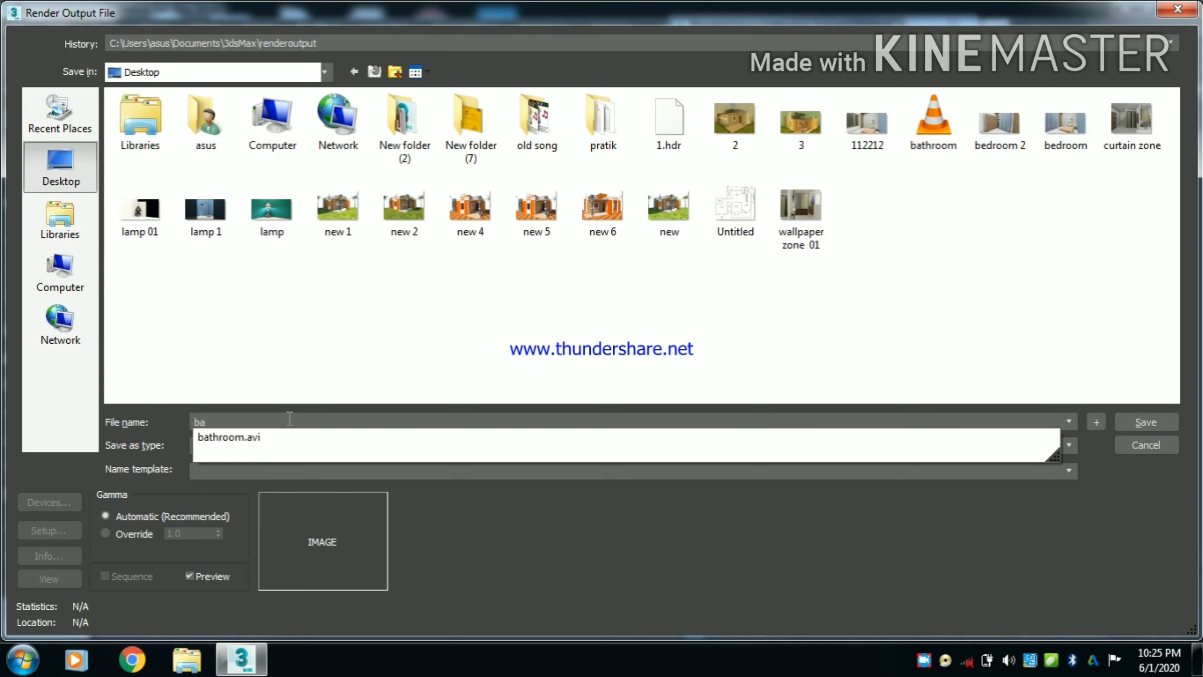
click(284, 437)
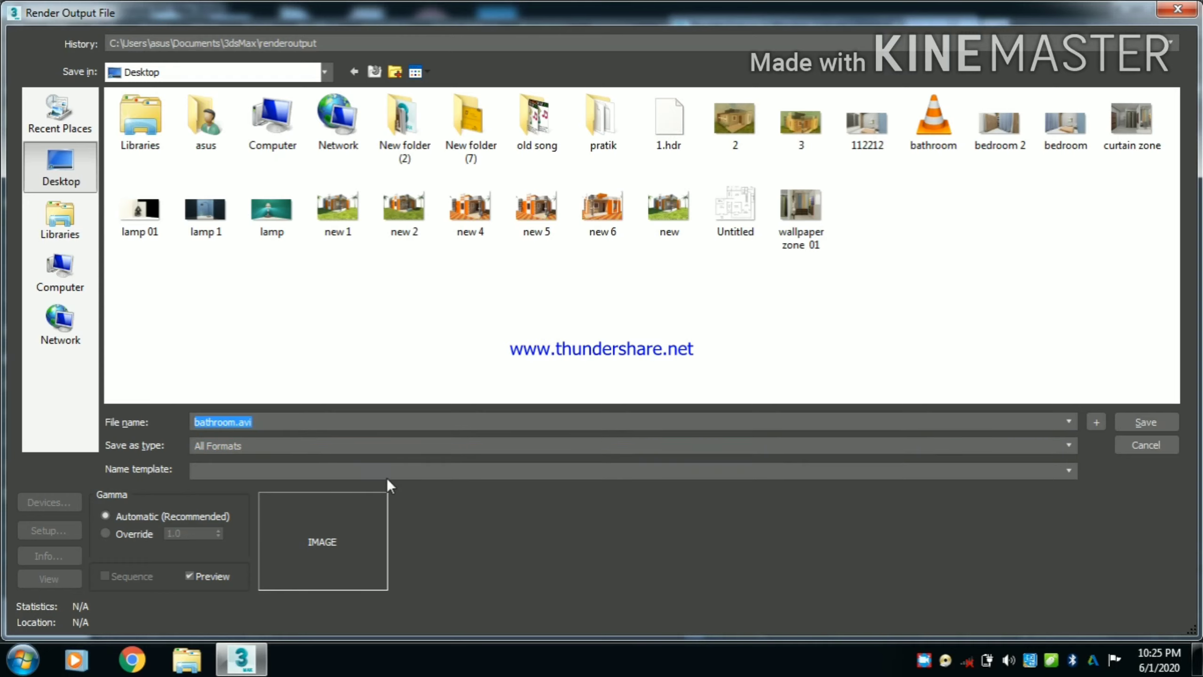
click(304, 446)
click(287, 472)
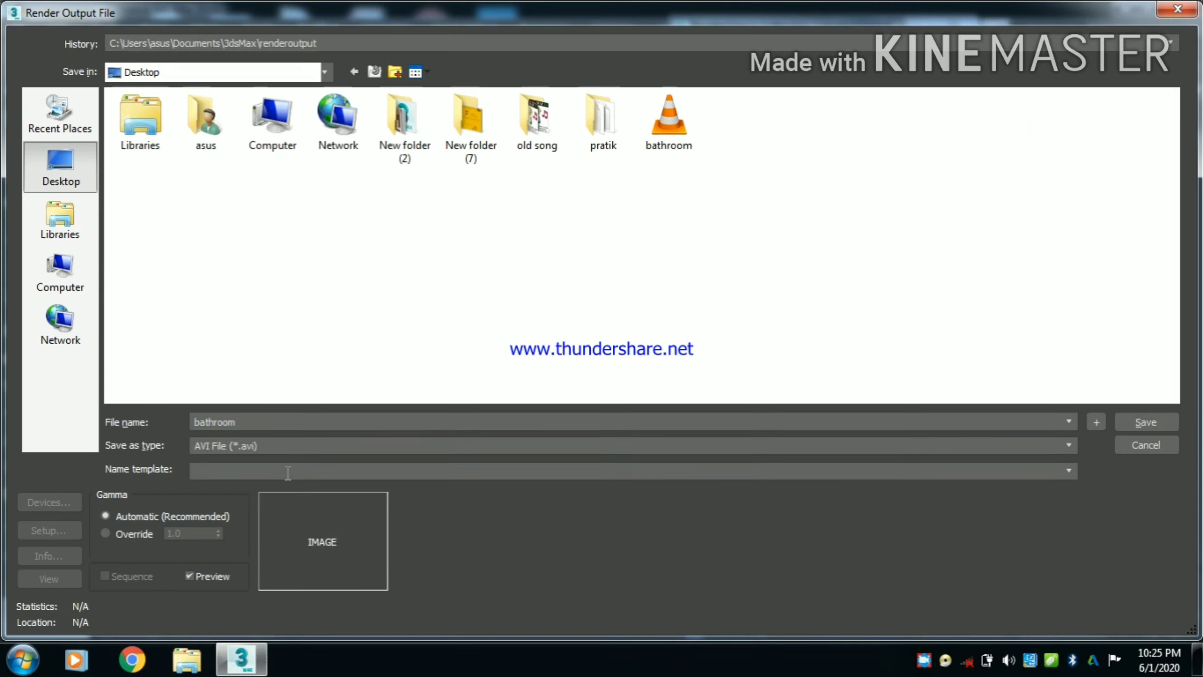
click(1146, 423)
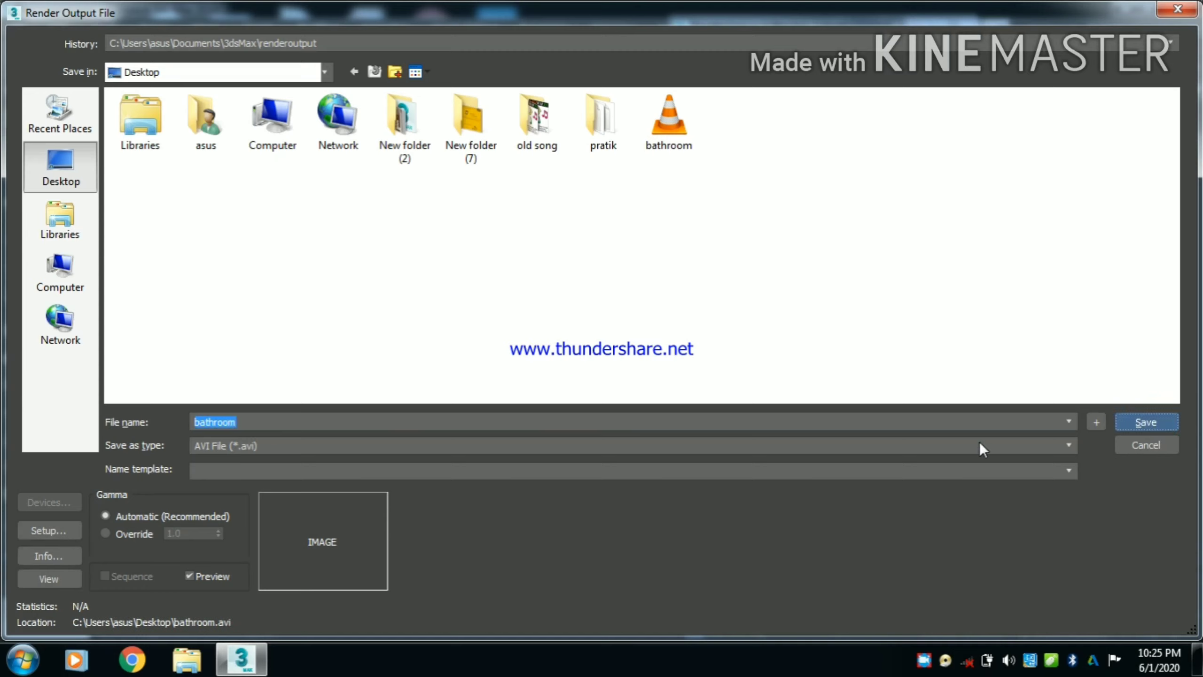
click(654, 396)
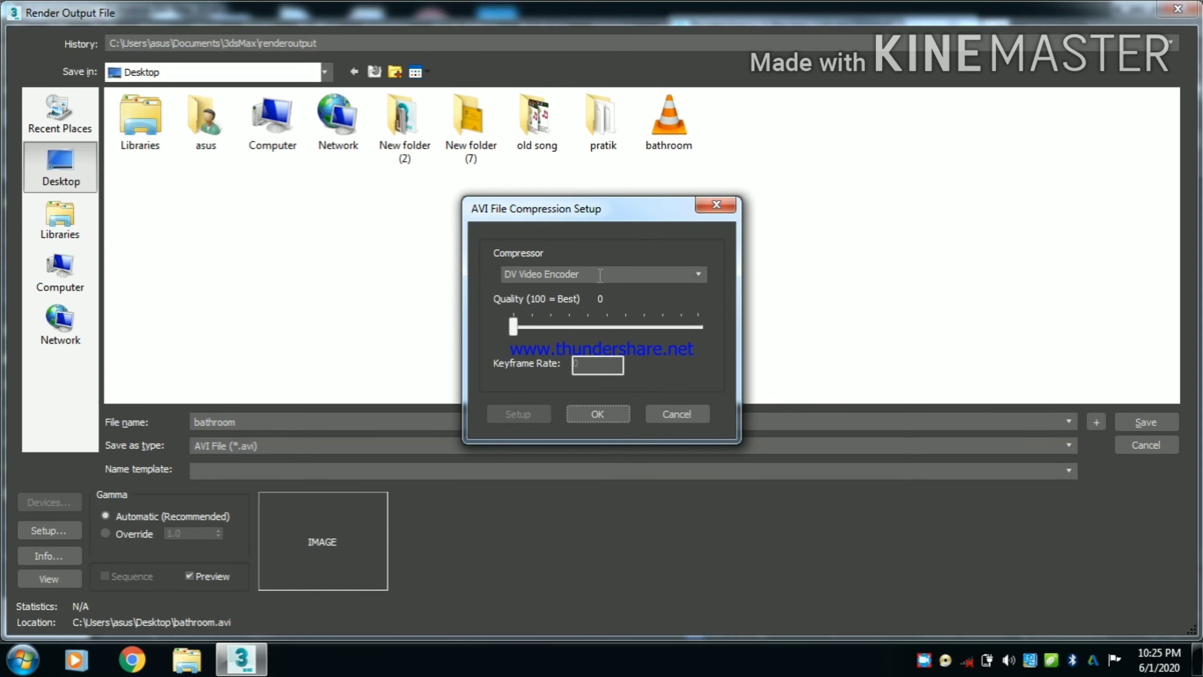
Accept the AVI compression settings with DV Video Encoder as the compressor
click(602, 276)
click(699, 275)
click(700, 274)
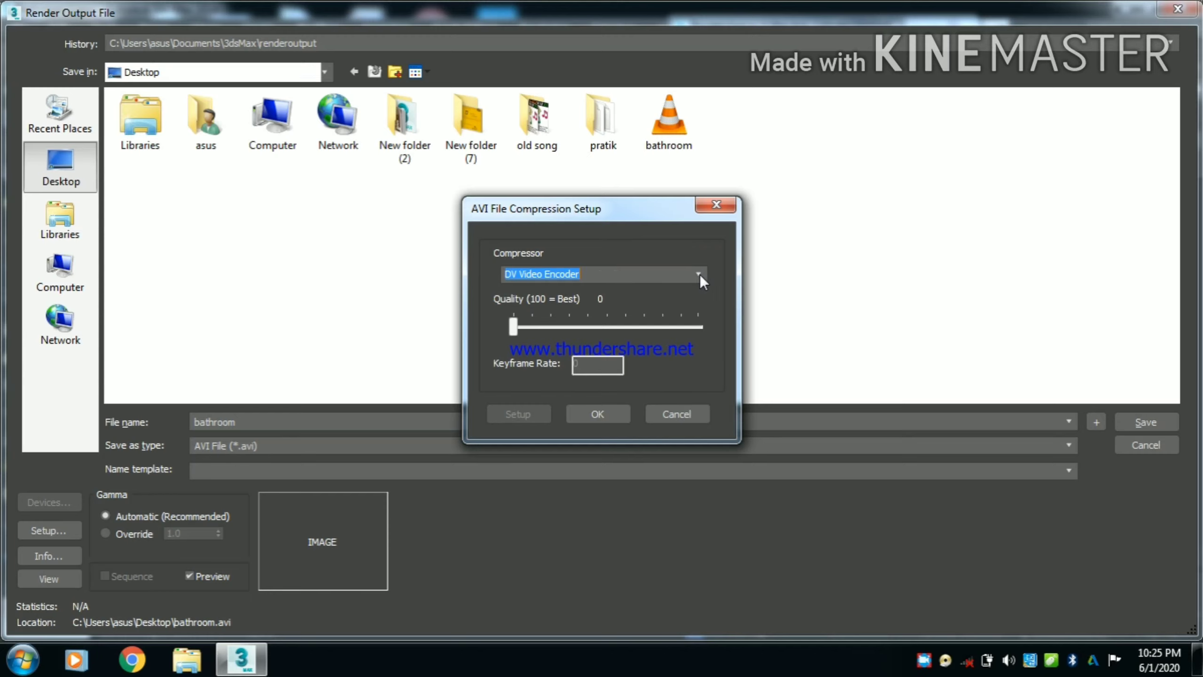
click(699, 275)
click(699, 275)
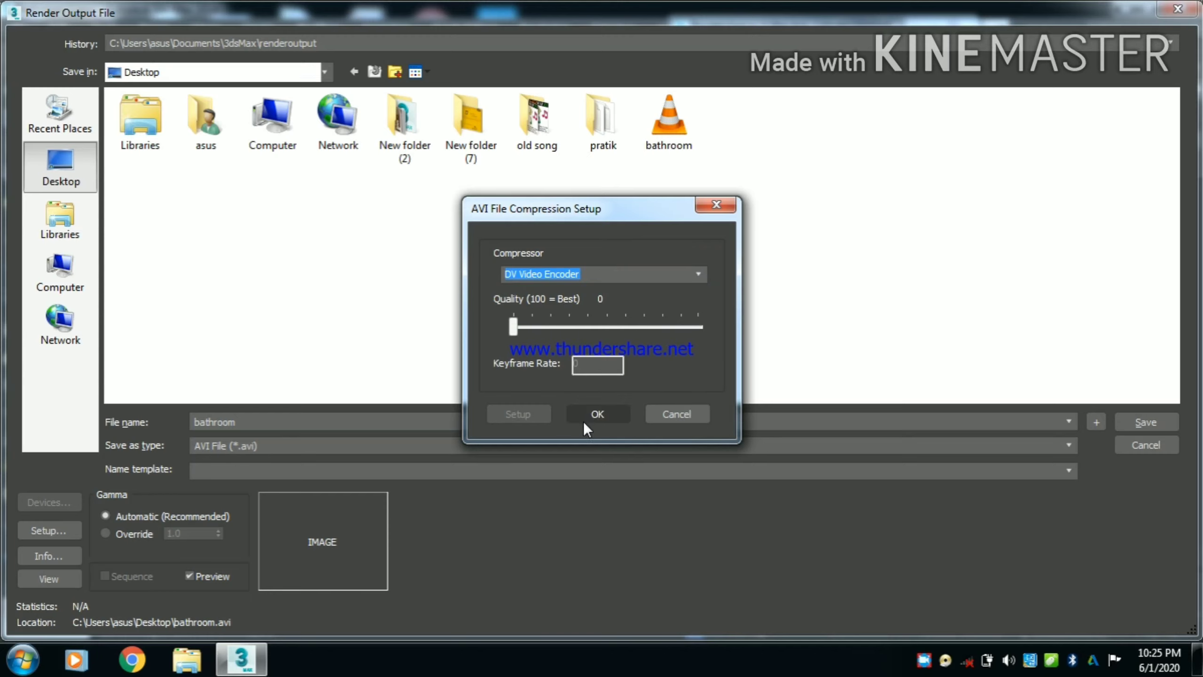
click(596, 414)
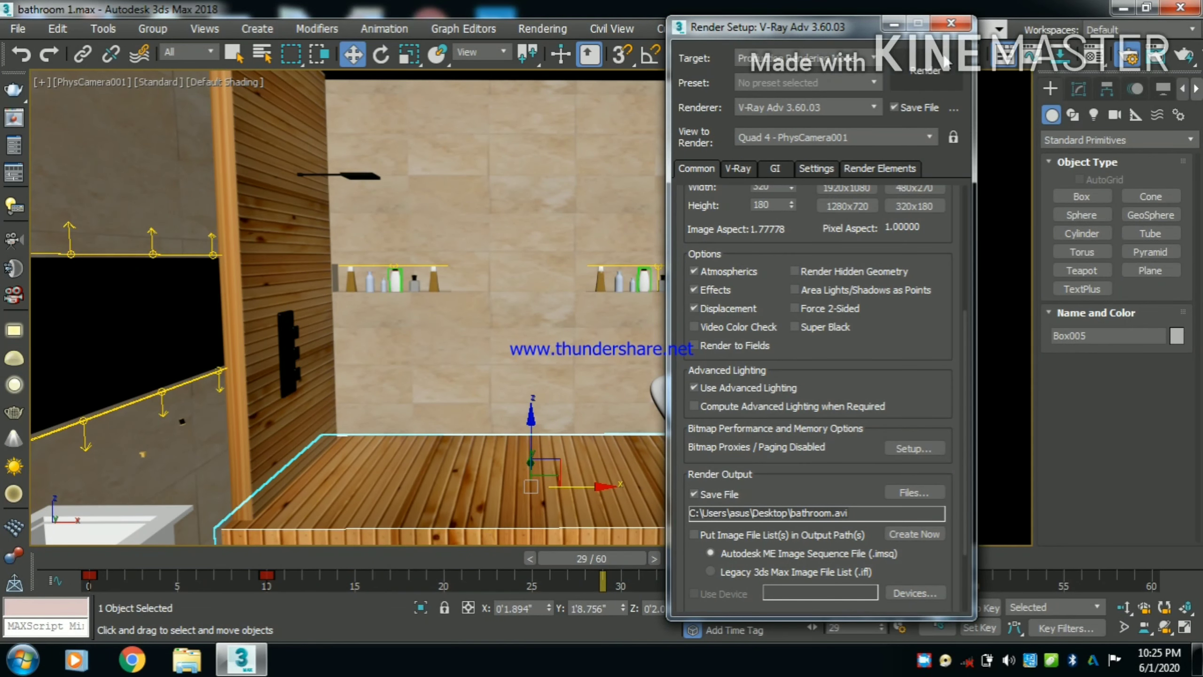
scroll(920, 335, up, 5)
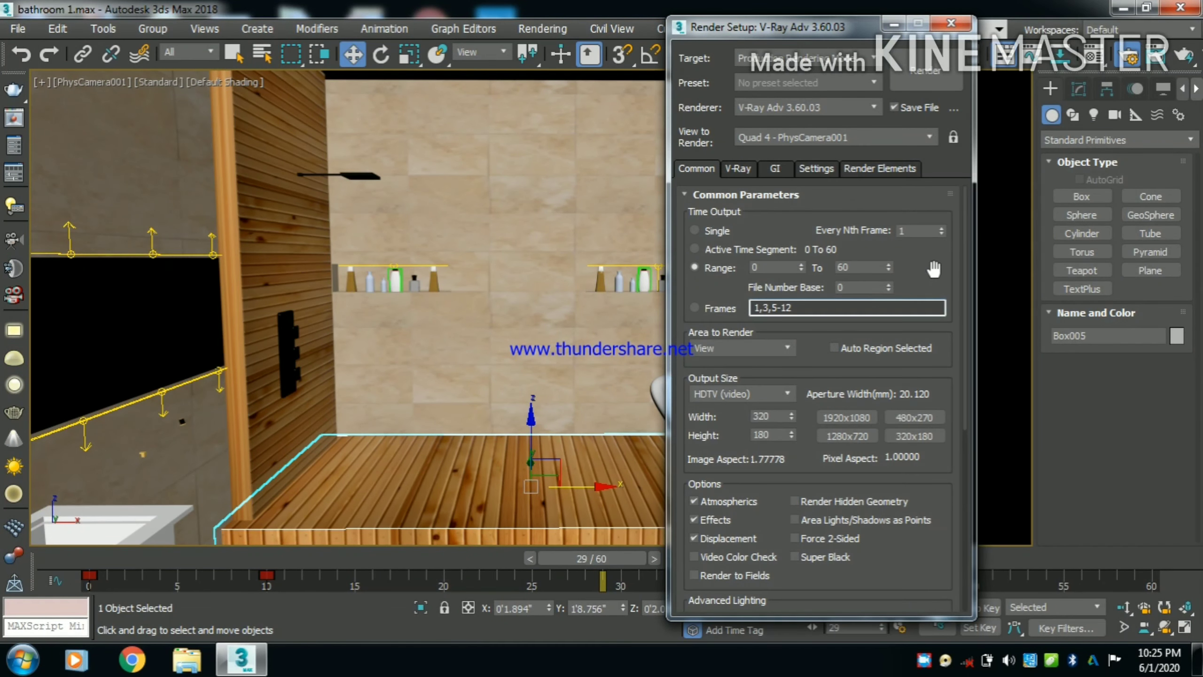